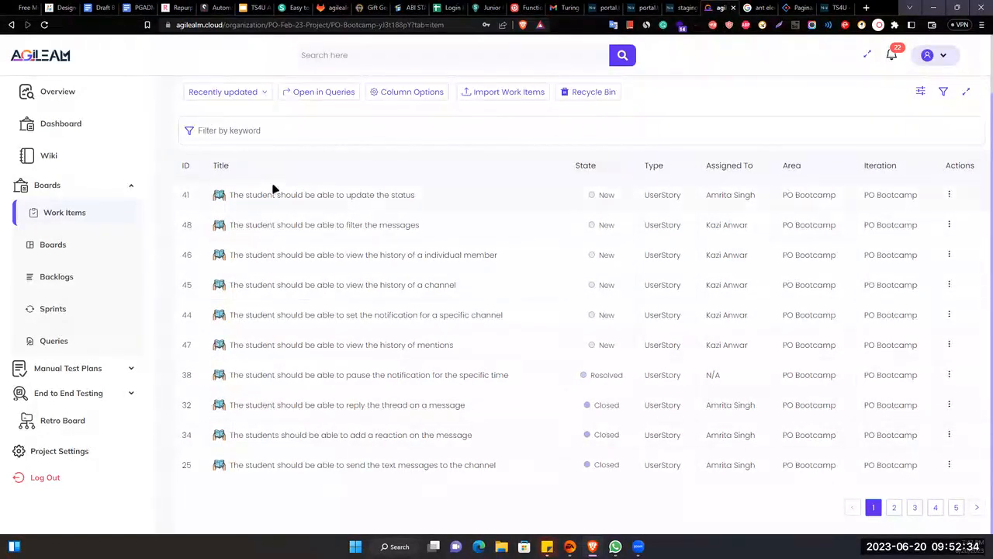
- Browse pages 2 to 4 of the work items list and examine the user stories
left_click(894, 507)
left_click(916, 509)
scroll(936, 517, "down", 3)
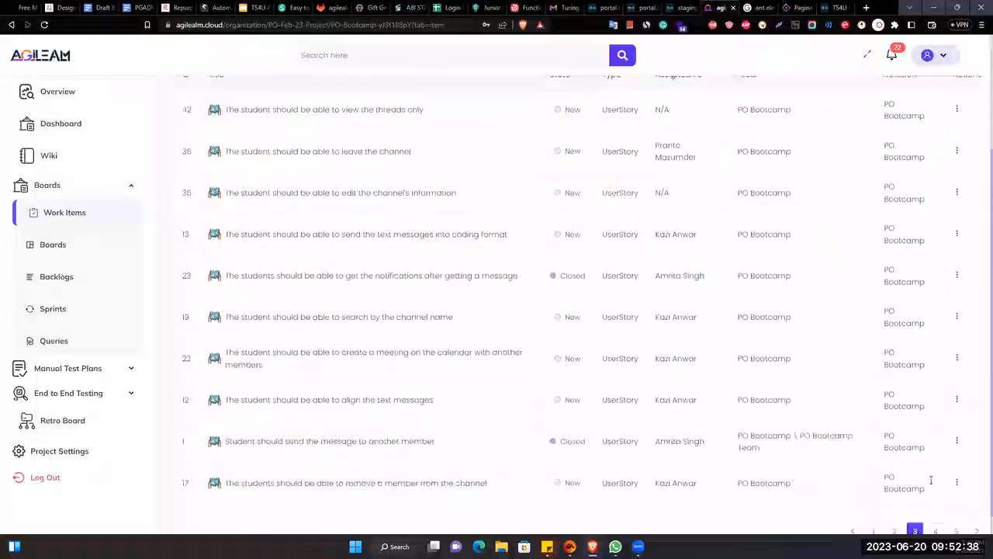
left_click(935, 507)
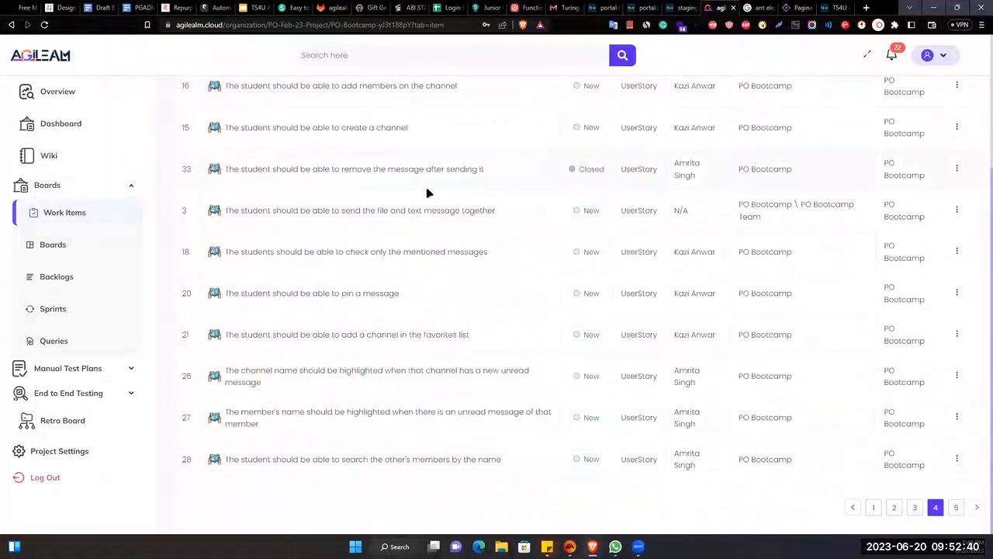
scroll(276, 201, "up", 2)
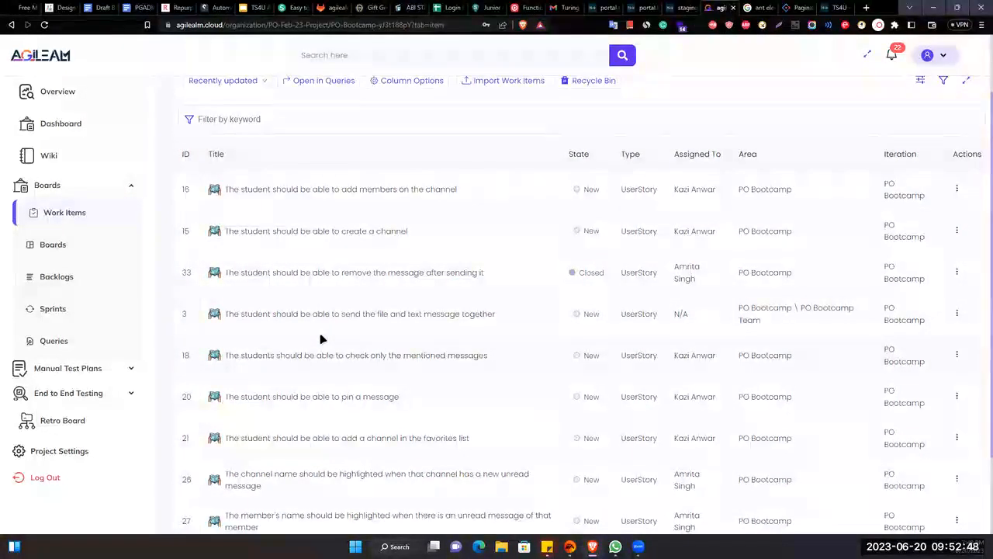
scroll(621, 419, "down", 2)
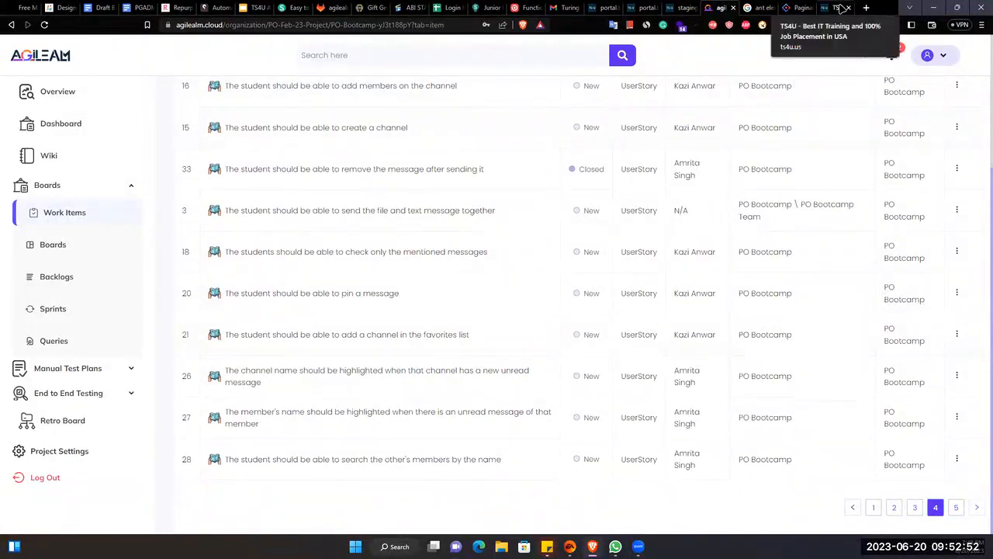
- Switch to the Ant Design Pagination documentation and look through its pagination examples and component list
left_click(799, 8)
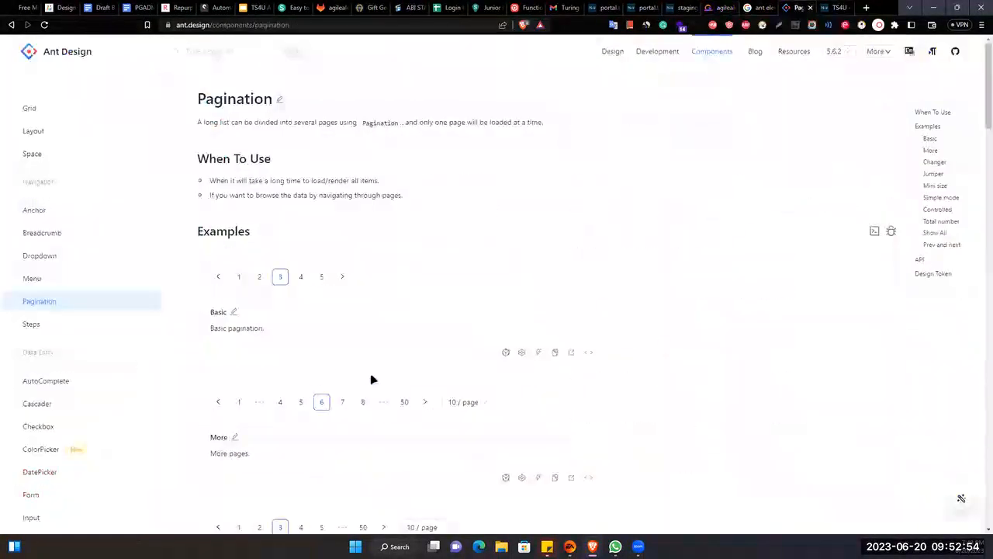
scroll(419, 380, "down", 6)
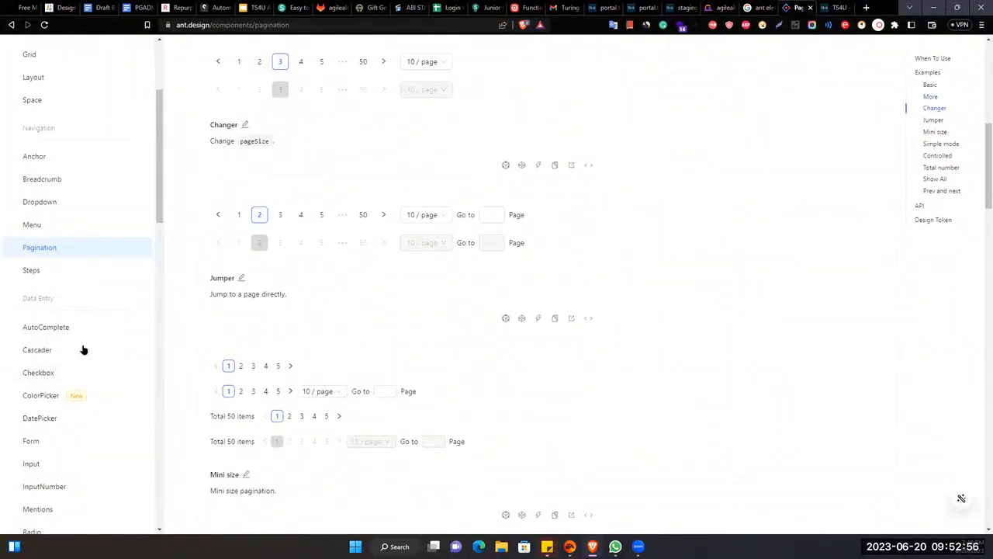
left_click_drag(160, 209, 177, 111)
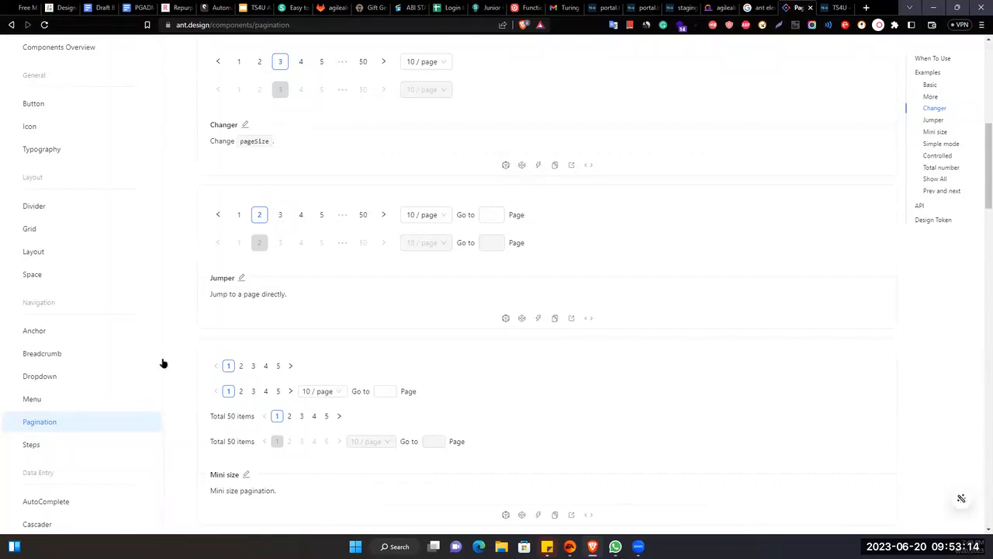
scroll(163, 363, "down", 5)
scroll(88, 346, "down", 8)
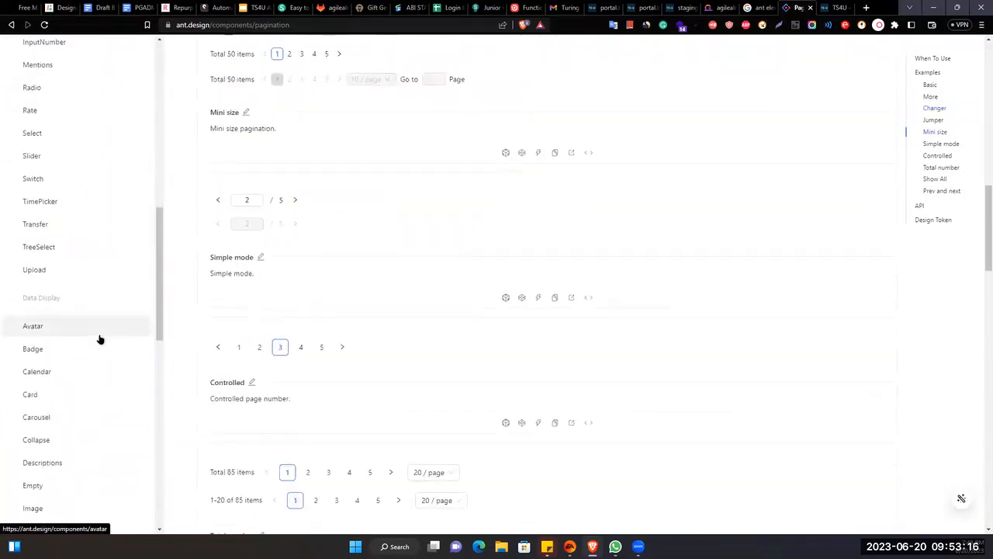
scroll(100, 339, "up", 2)
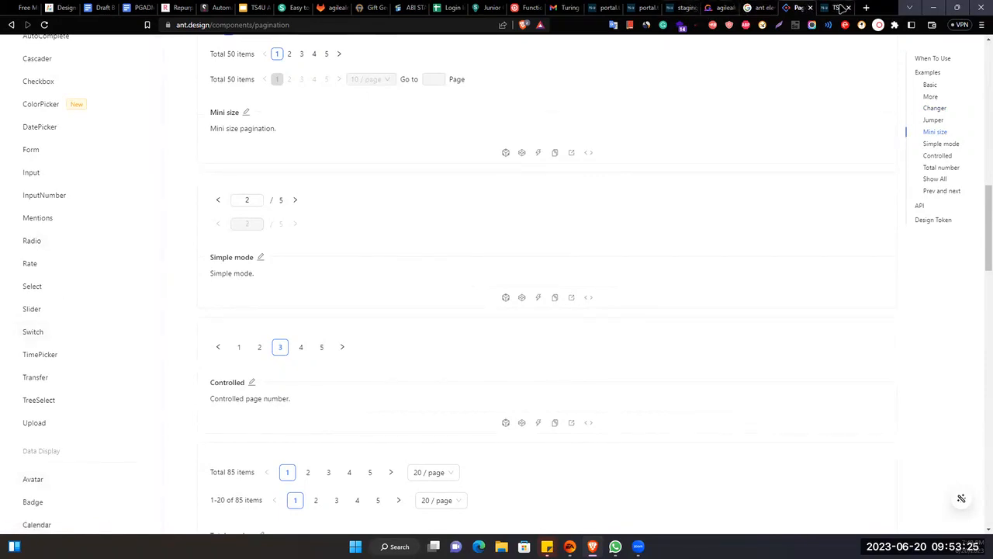
- Switch back to the AgileALM project and open its Sprints page
left_click(721, 8)
scroll(297, 284, "up", 2)
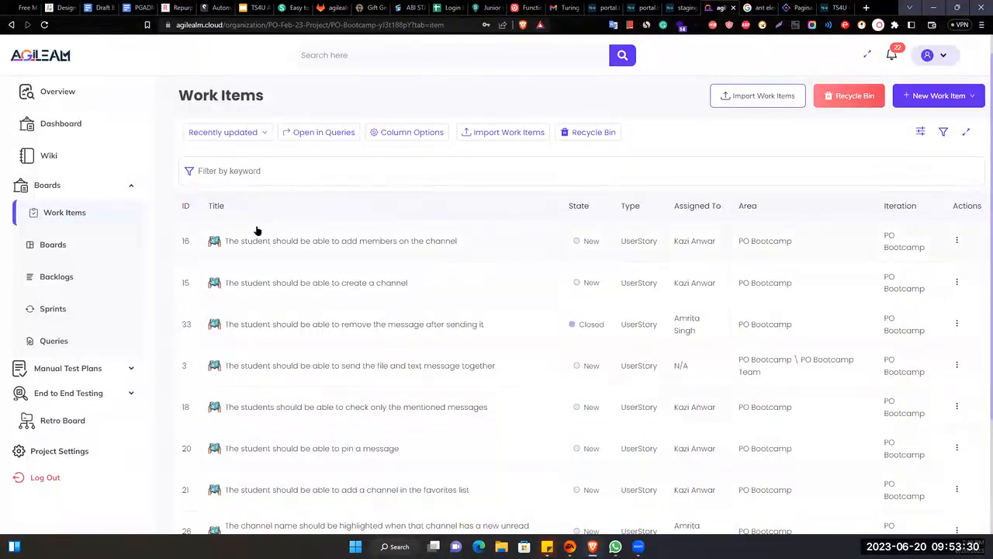
left_click(53, 308)
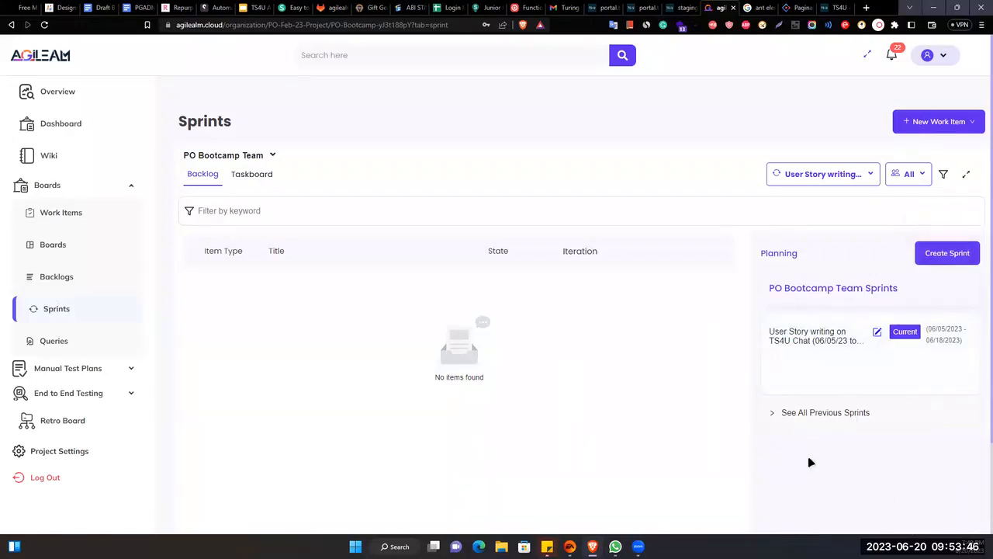
- Start creating a sprint and name it "Pre-independence sprint"
left_click(946, 253)
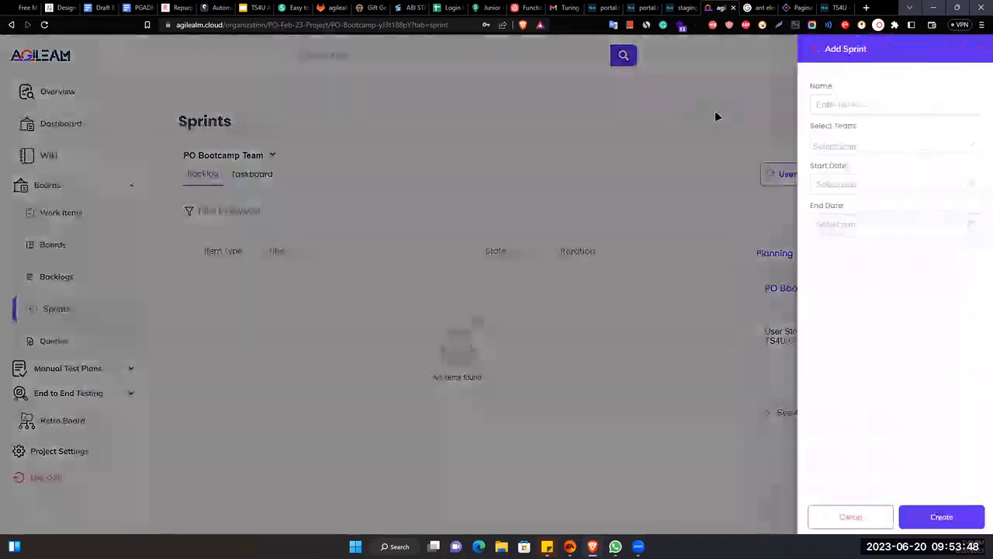
left_click(858, 104)
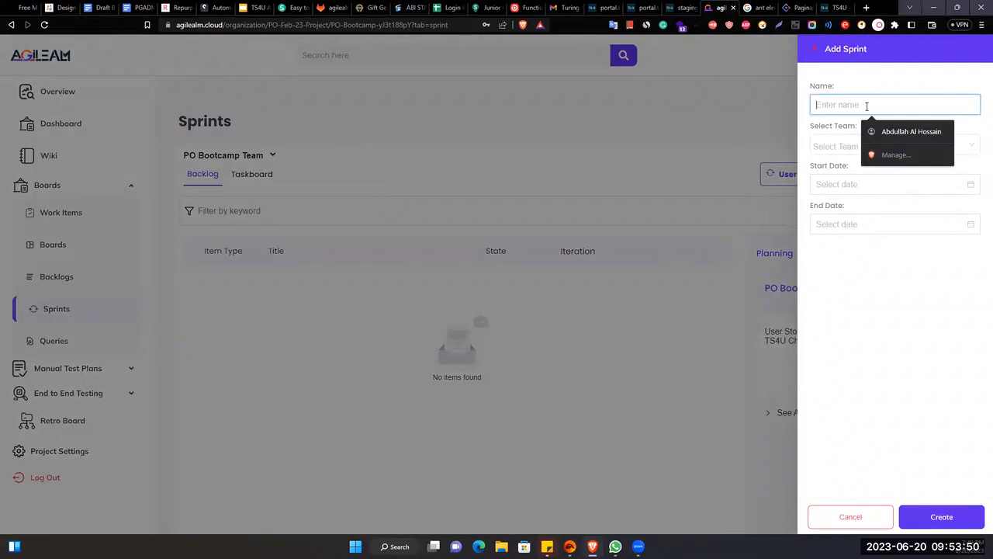
type("A")
key("BackSpace")
type("6")
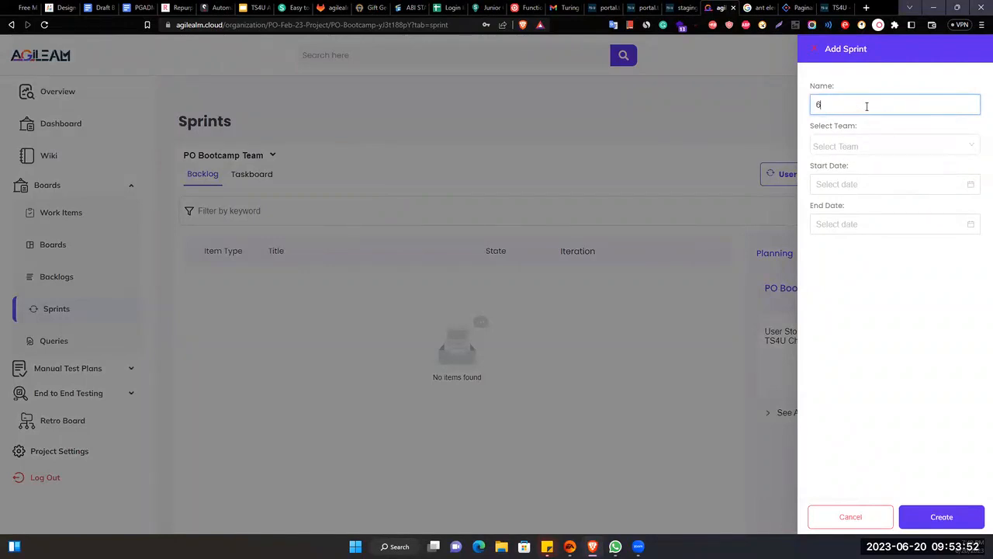
key("BackSpace")
type("Pre")
type("-independ")
type("e")
type("nce")
type("ce day")
key("BackSpace")
key("BackSpace")
key("BackSpace")
type("sp")
key("BackSpace")
- Assign the new sprint to PO Bootcamp Team and set its start date to 2023-06-20
left_click(879, 138)
left_click(877, 165)
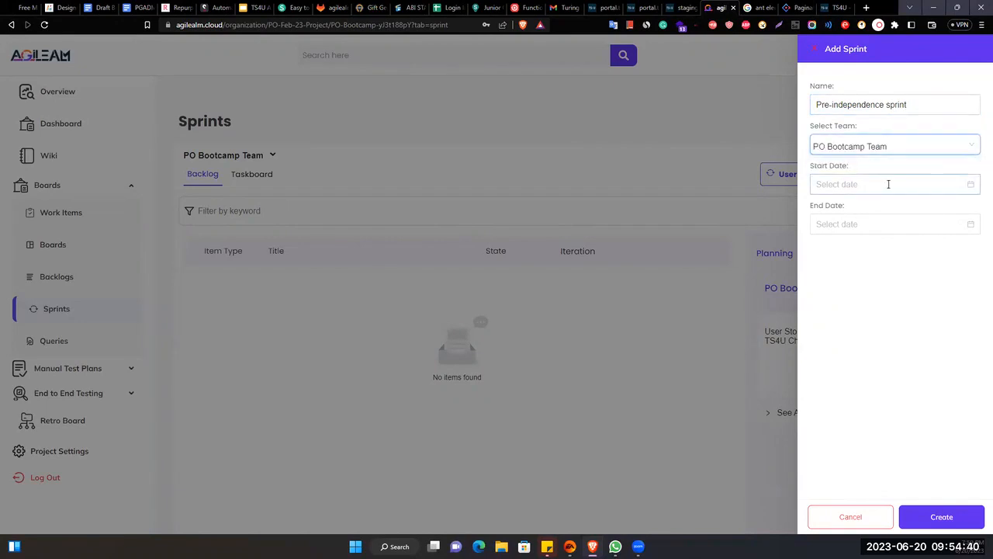
left_click(889, 184)
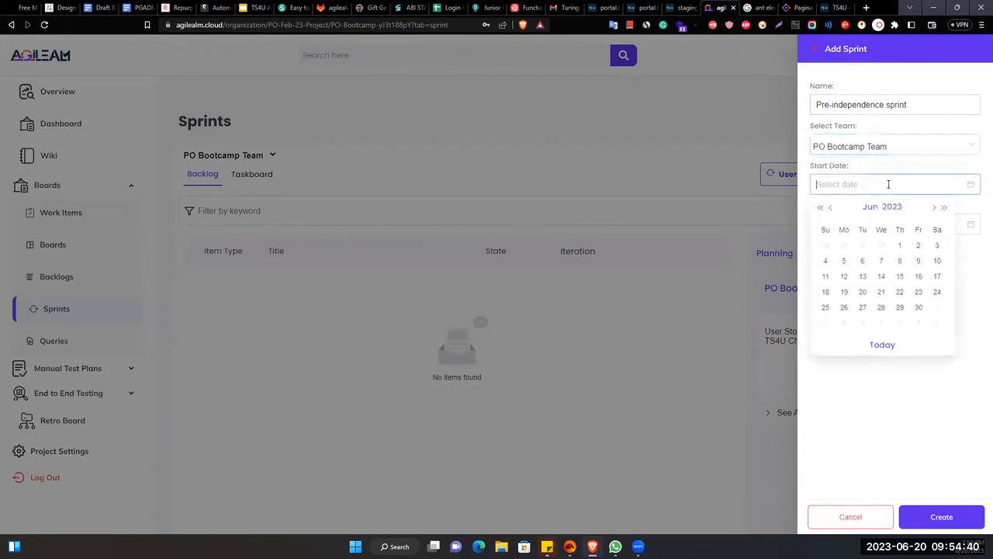
left_click(864, 295)
- Set the new sprint's end date to 2023-08-01
left_click(873, 223)
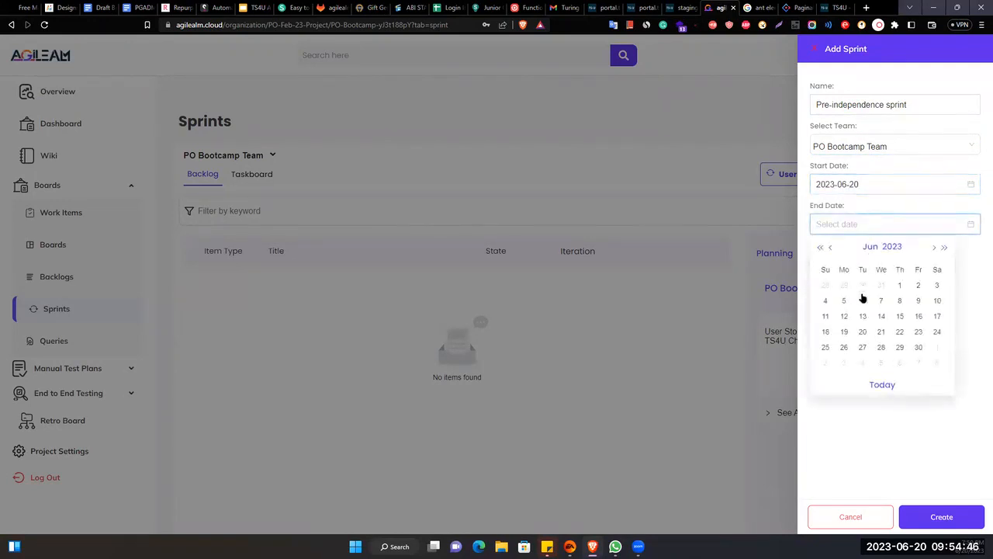
left_click(933, 248)
left_click(933, 248)
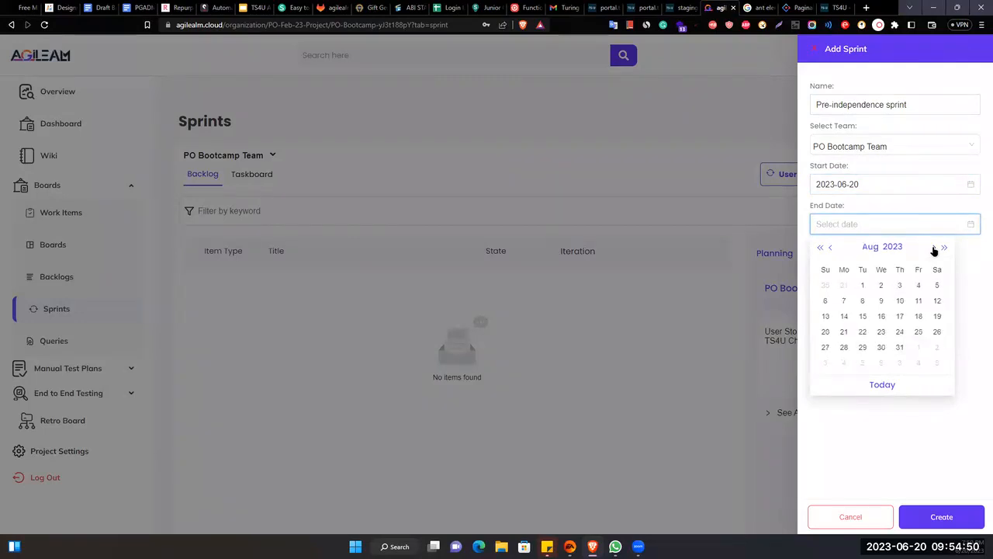
left_click(862, 285)
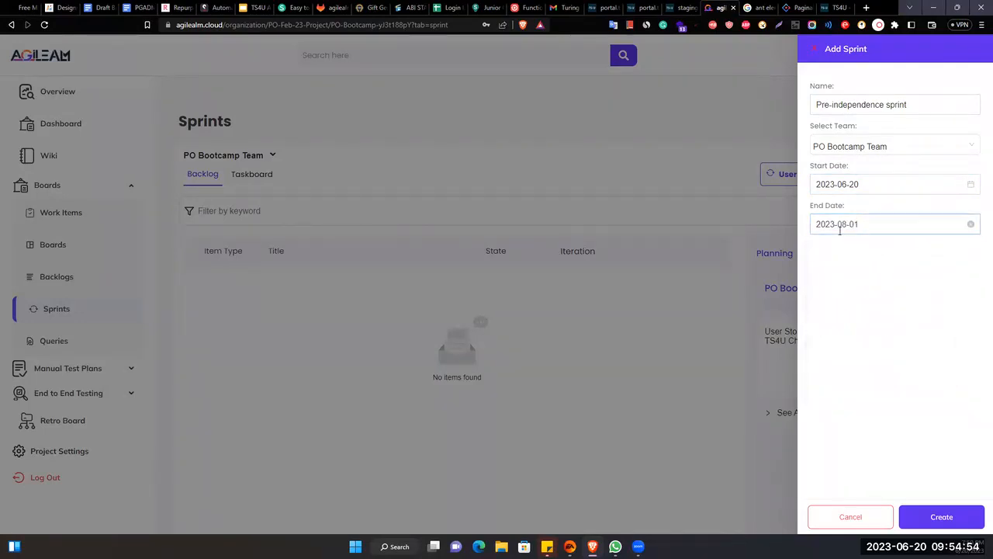
left_click(926, 223)
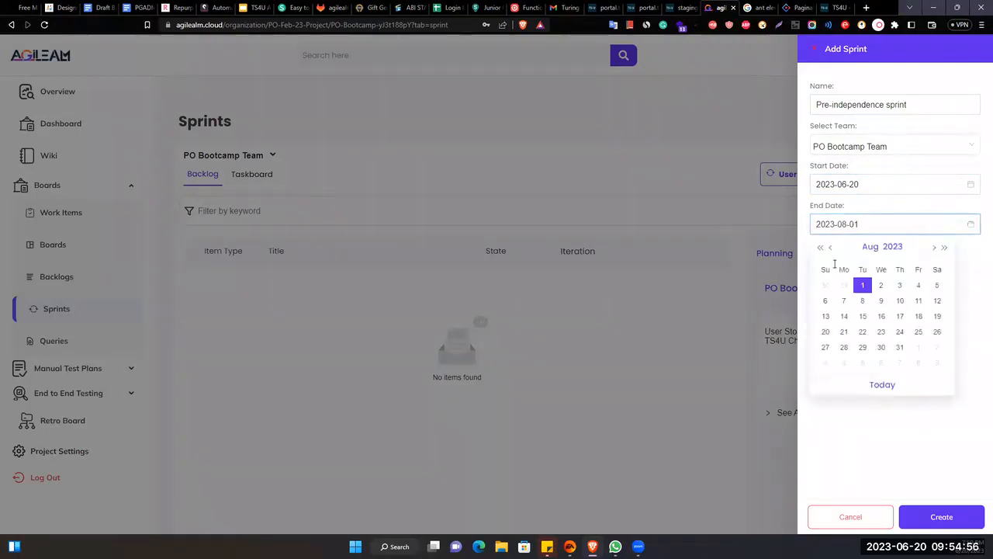
left_click(830, 247)
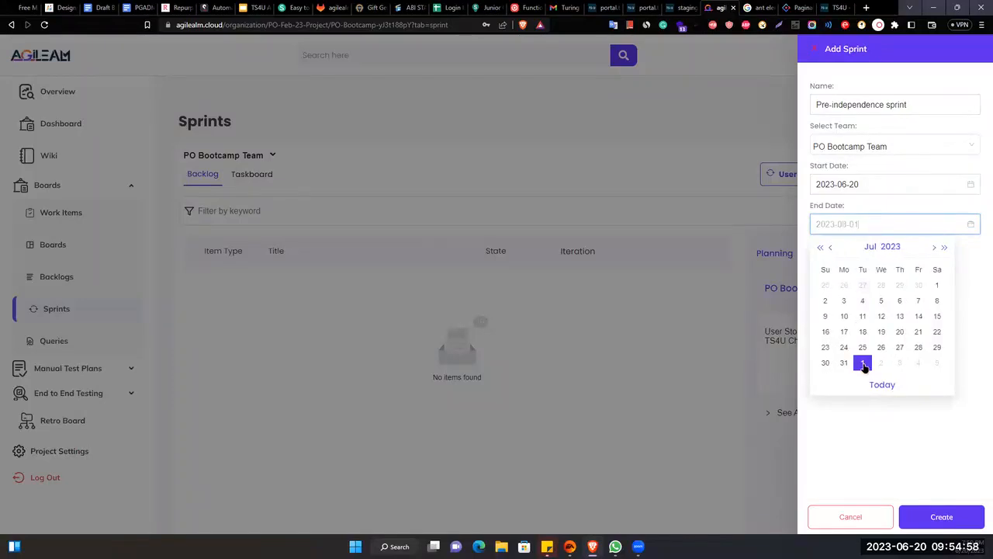
left_click(863, 364)
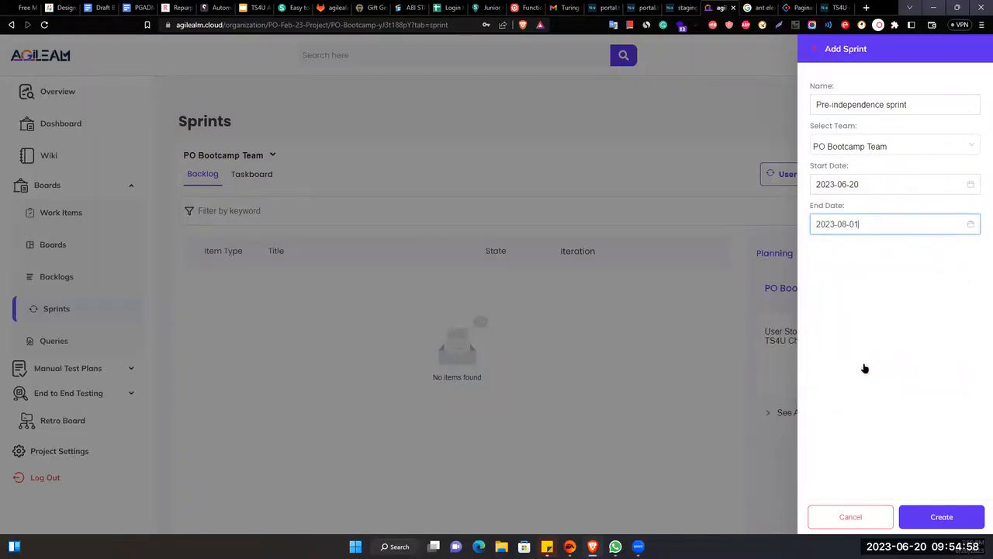
left_click(882, 224)
left_click(831, 248)
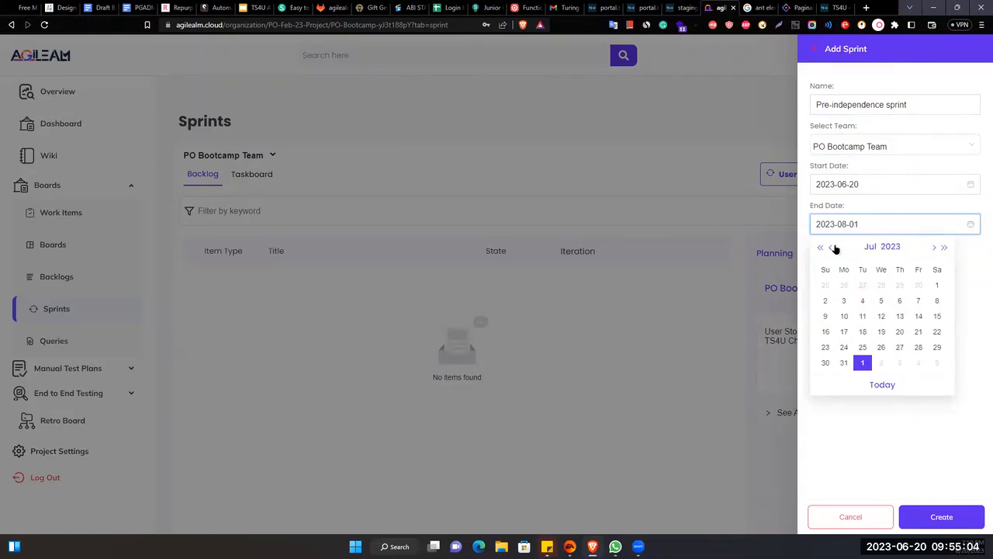
left_click(885, 190)
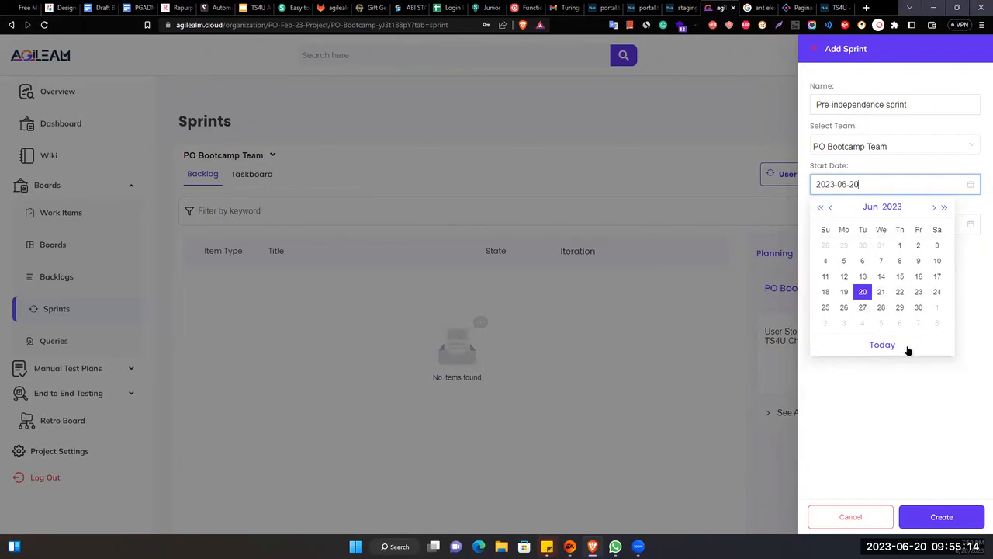
left_click(935, 209)
left_click(947, 359)
- Set the new sprint's end date to 2023-07-07
left_click(900, 224)
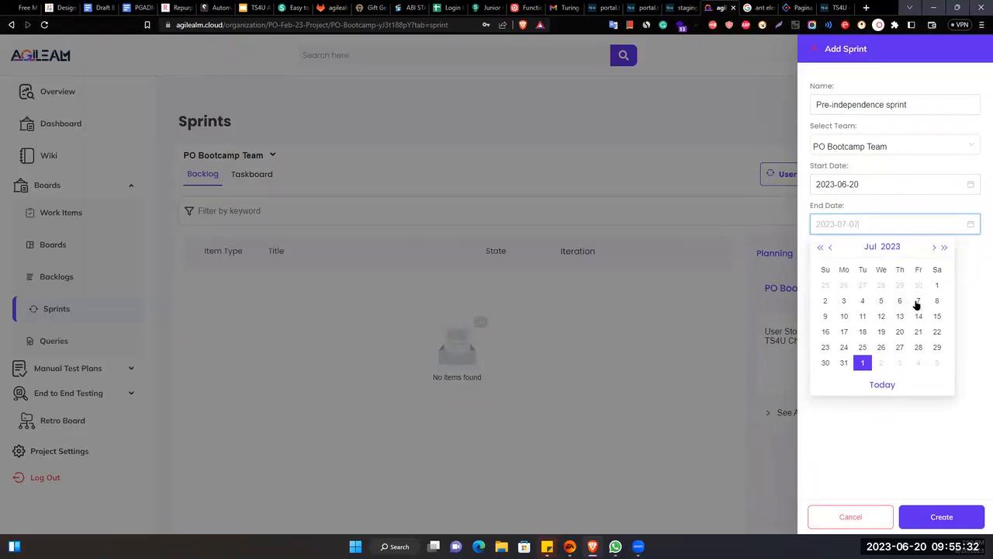
left_click(917, 302)
left_click(861, 332)
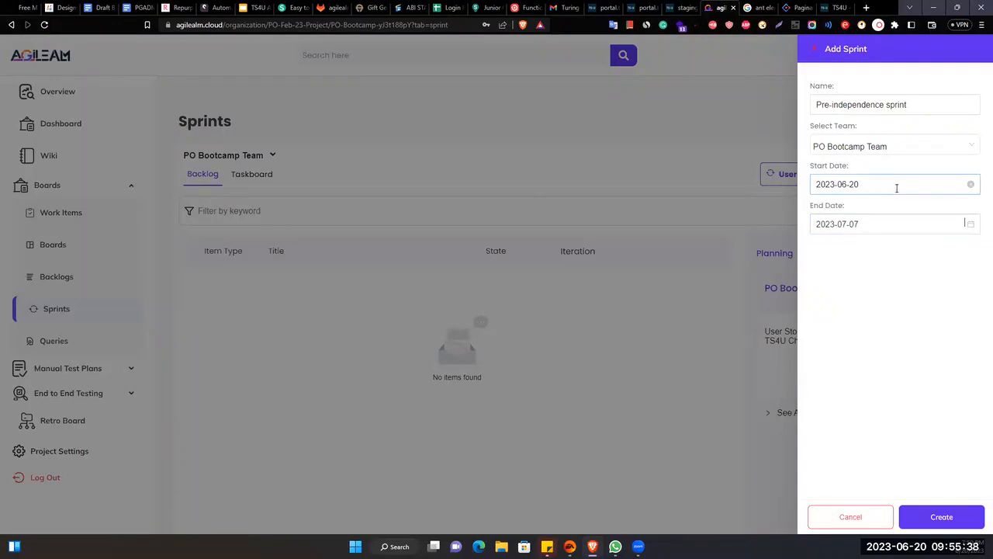
- Set the new sprint's end date to 2023-07-03
left_click(898, 226)
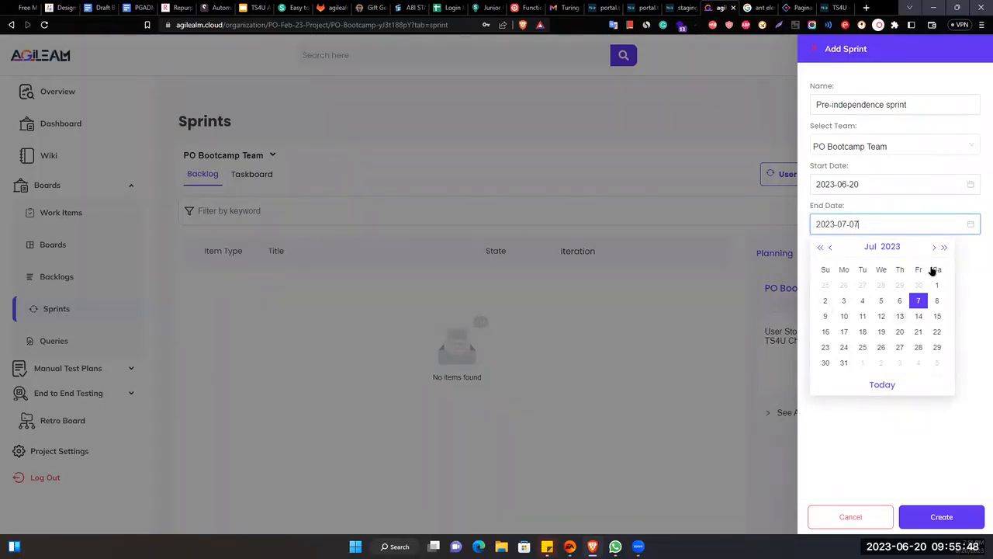
left_click(844, 301)
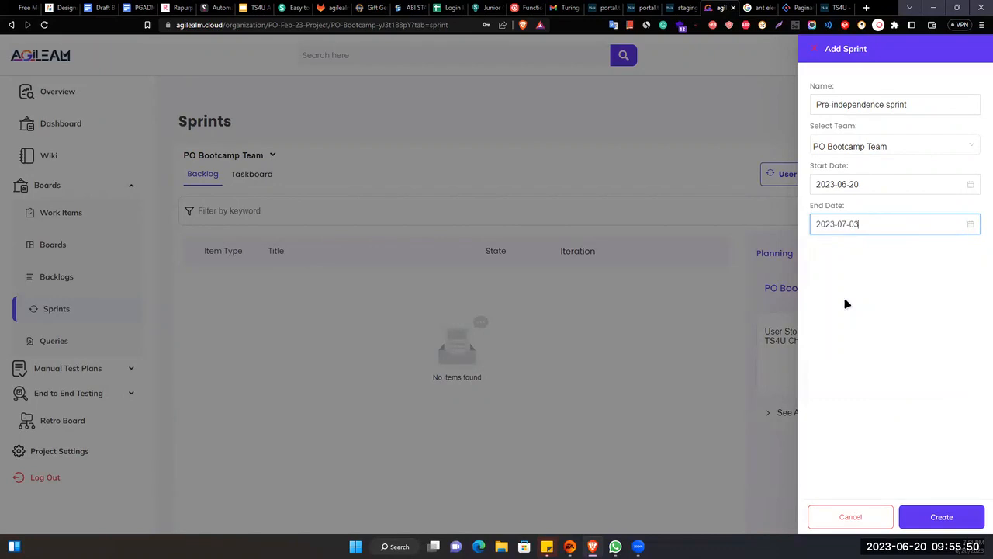
left_click(894, 260)
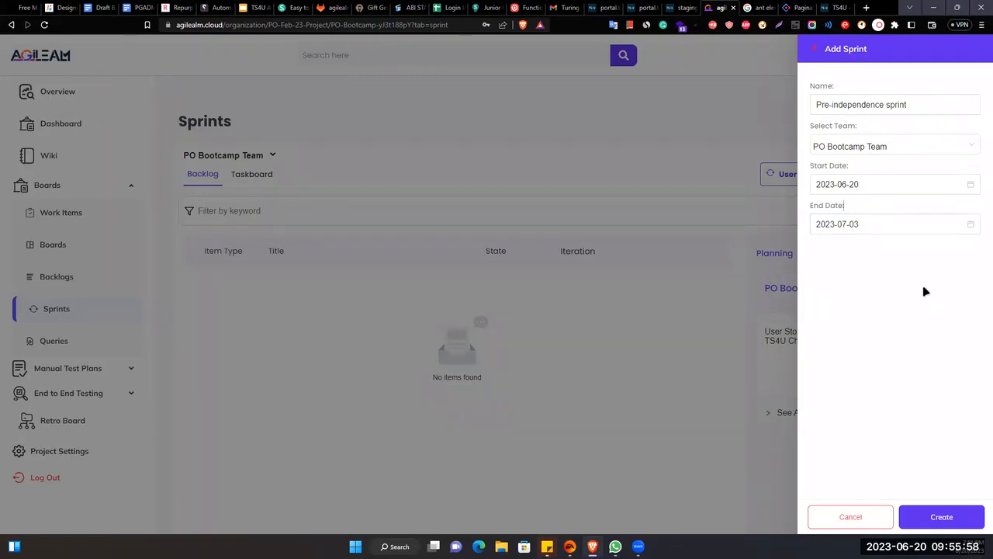
- Set the new sprint's end date to 2023-06-30 and create the sprint
left_click(908, 225)
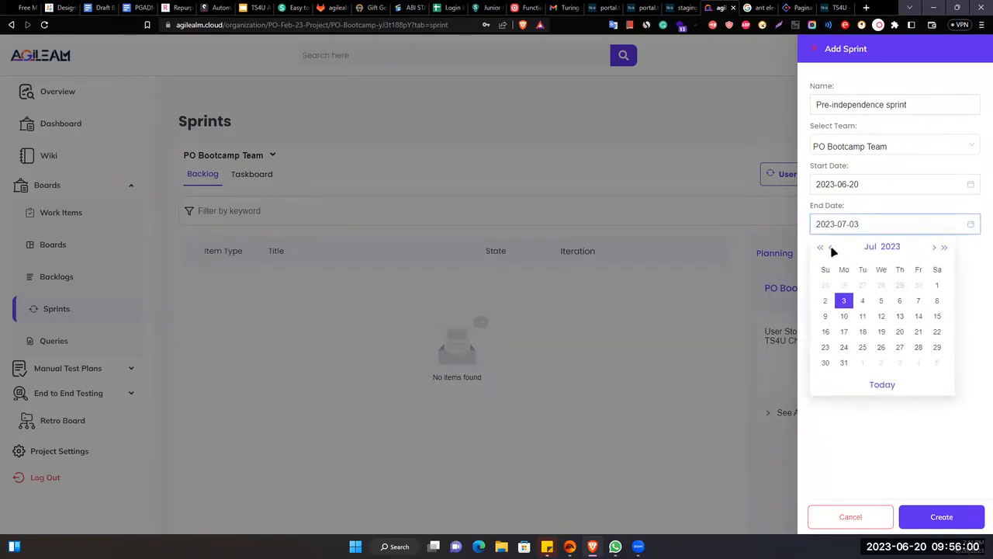
left_click(830, 248)
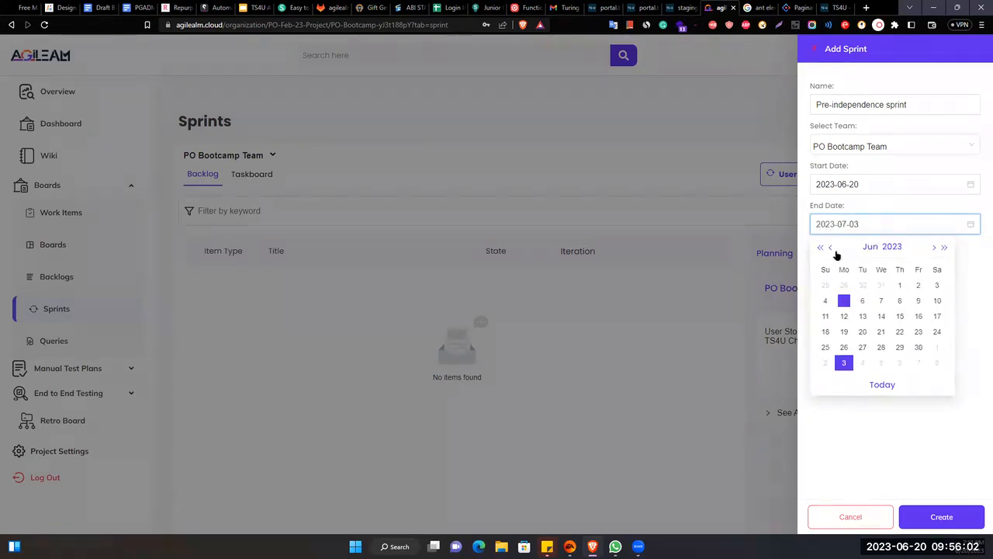
left_click(918, 351)
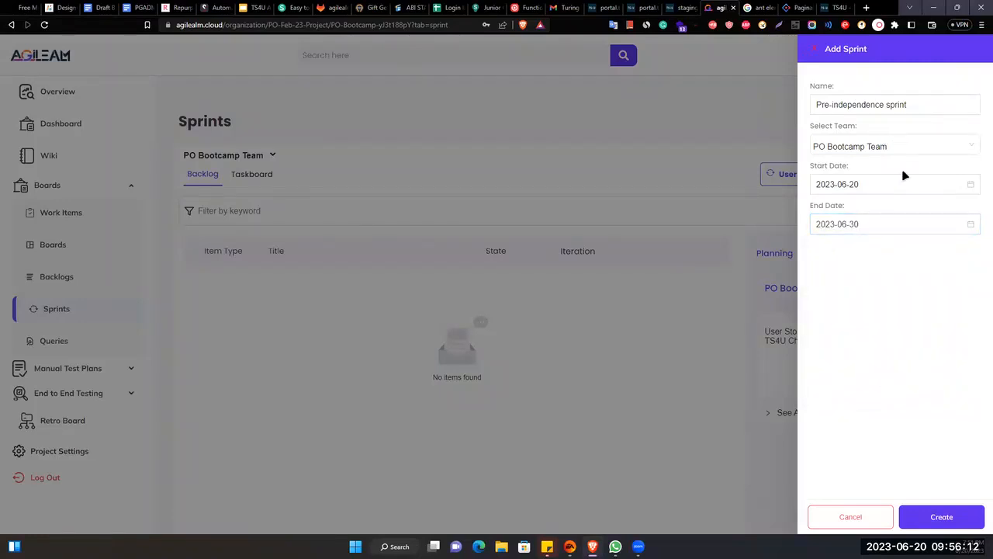
left_click(928, 508)
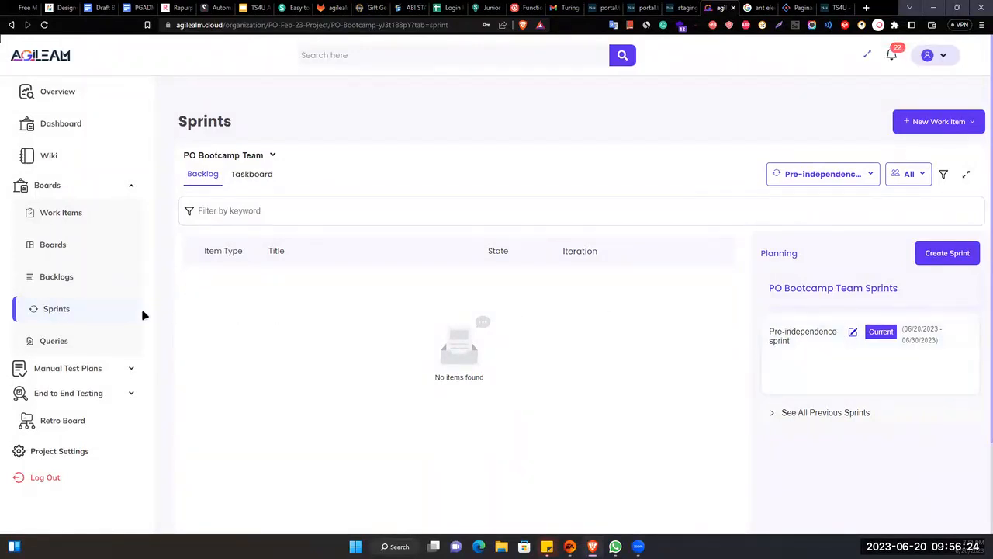
- Open the product backlog and switch its level from Epics to Stories
left_click(57, 276)
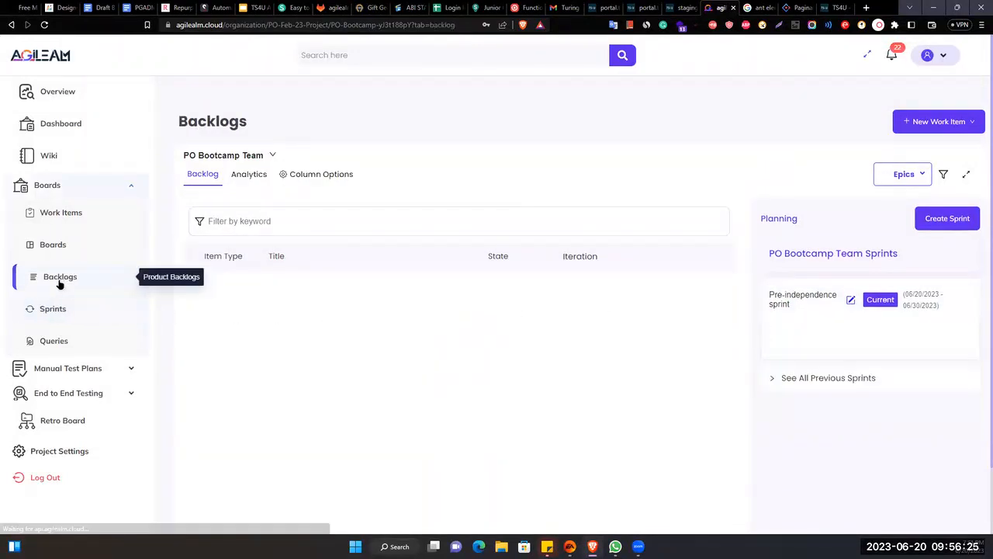
left_click(907, 176)
left_click(902, 231)
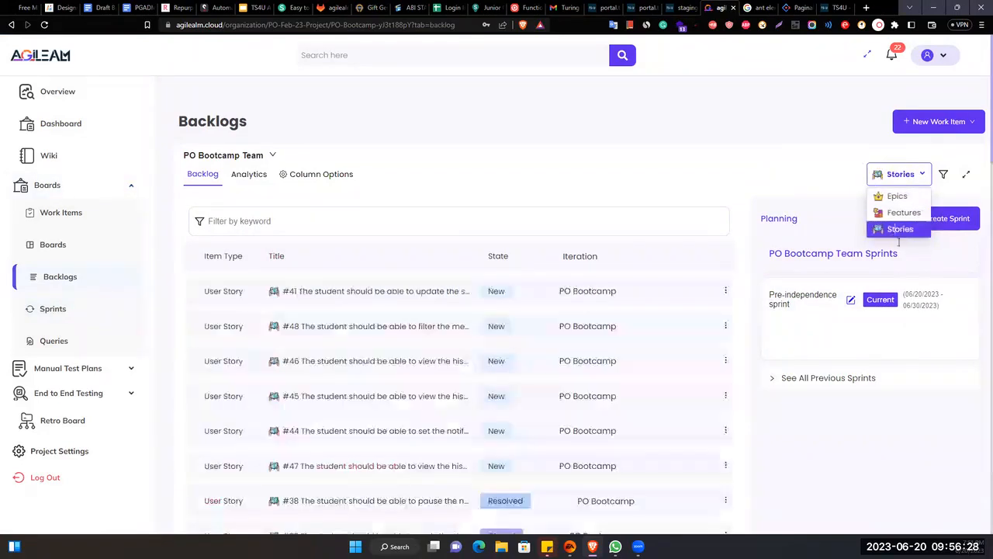
- Move user story #41 from the backlog into the Pre-independence sprint
scroll(303, 353, "down", 2)
scroll(310, 348, "up", 2)
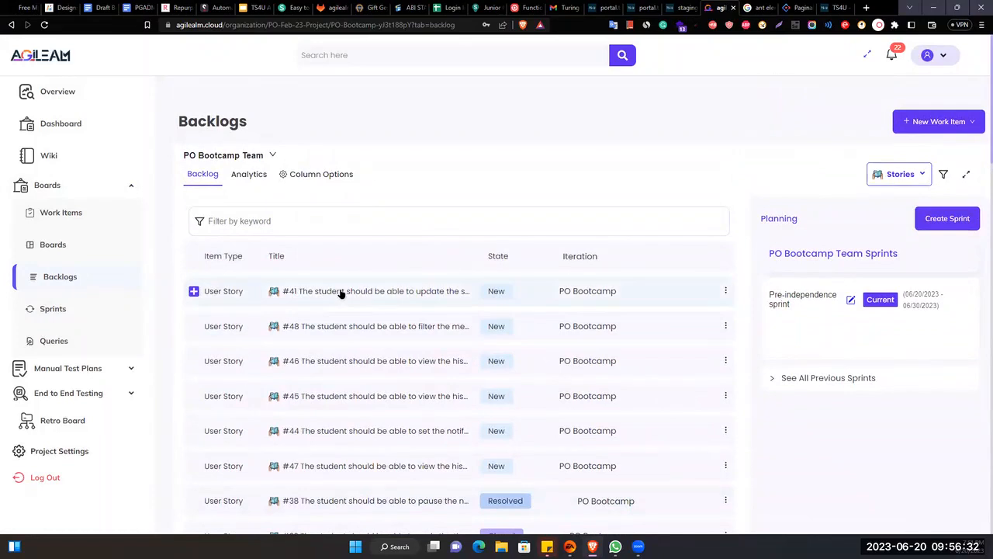
left_click_drag(339, 295, 958, 306)
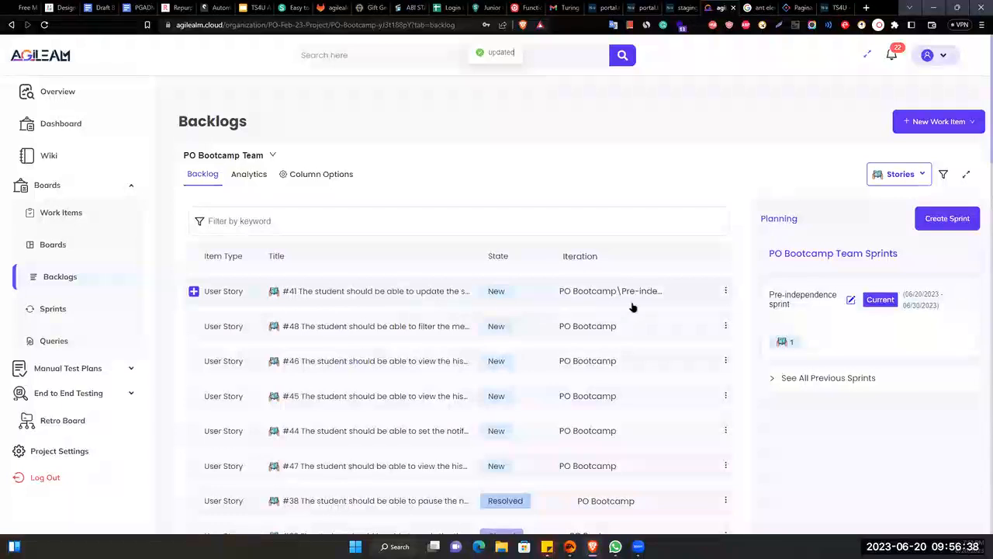
- Move user story #40, about resuming, into the Pre-independence sprint
scroll(700, 387, "down", 10)
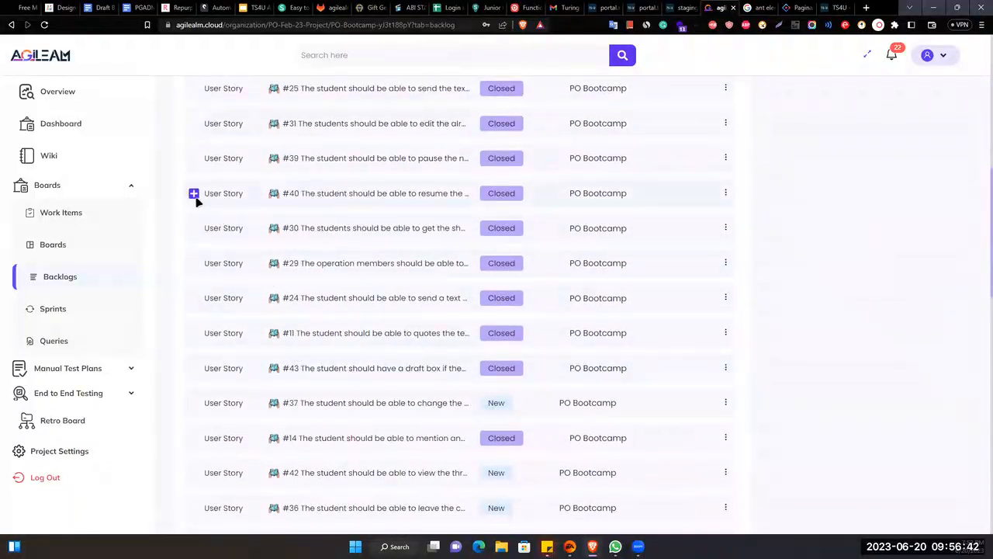
left_click_drag(469, 196, 906, 92)
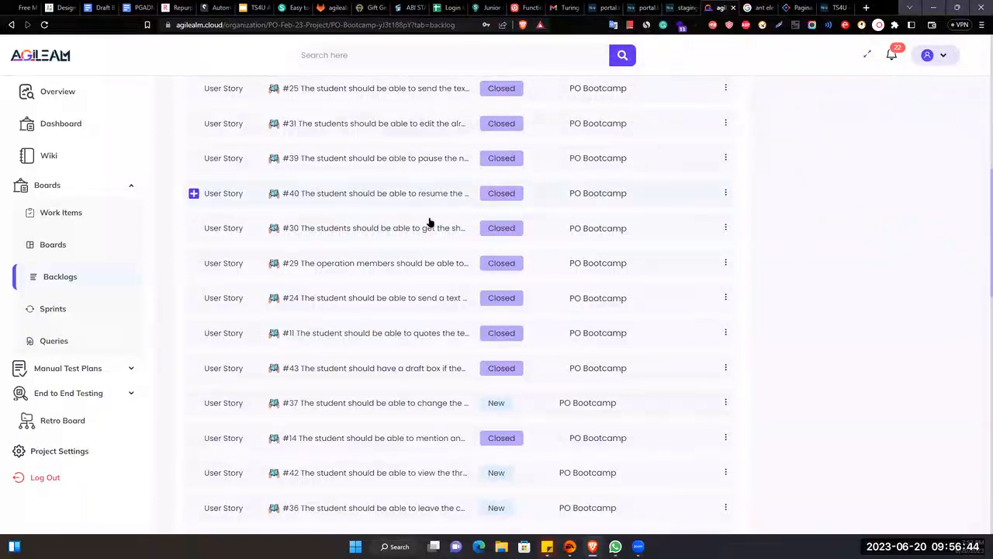
left_click(726, 194)
mouse_move(757, 256)
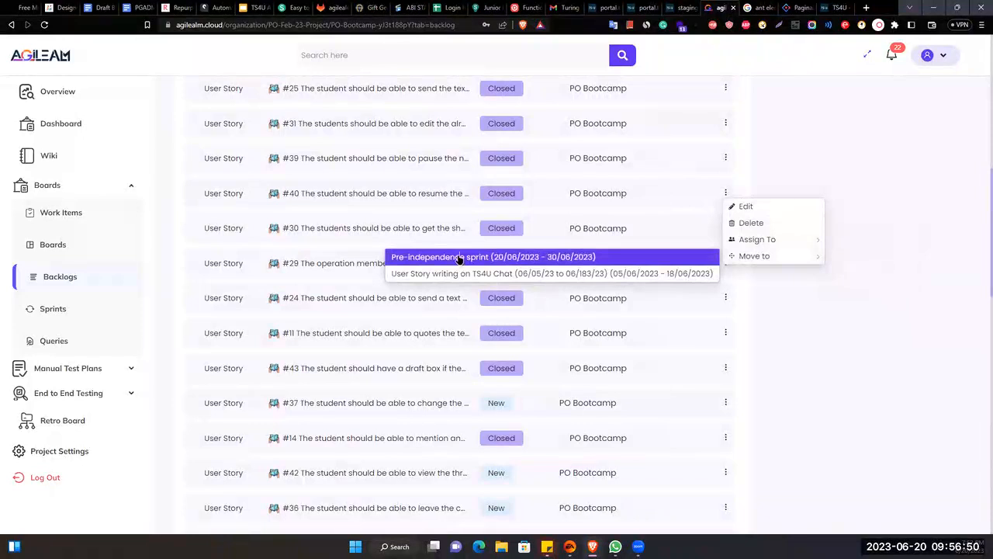
left_click(459, 258)
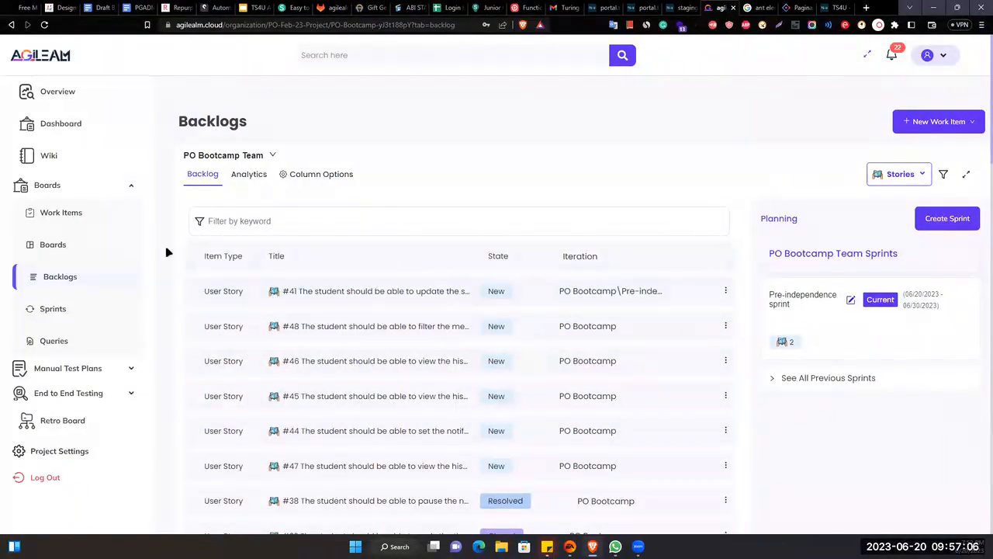
- Open the work items list and check the iterations assigned to the user stories
left_click(68, 277)
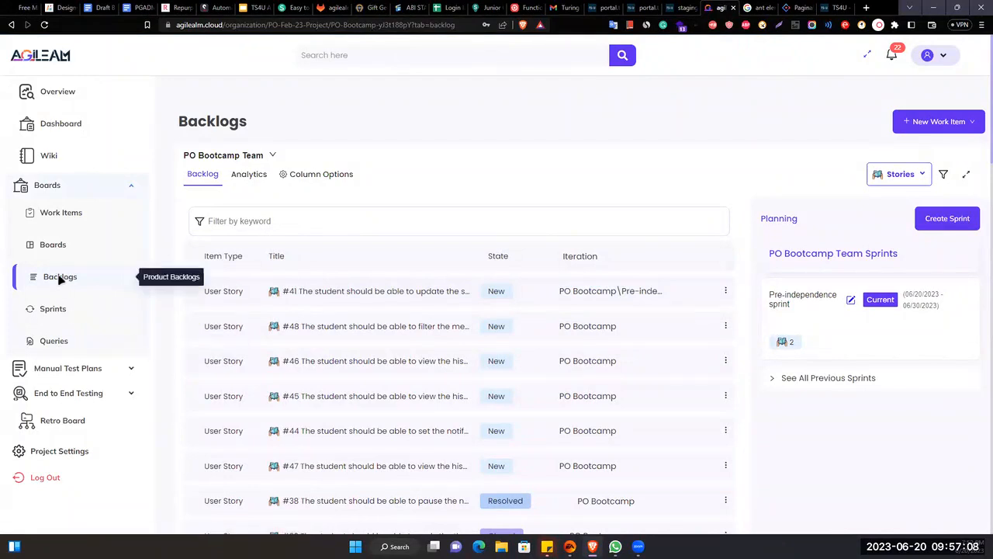
left_click(54, 217)
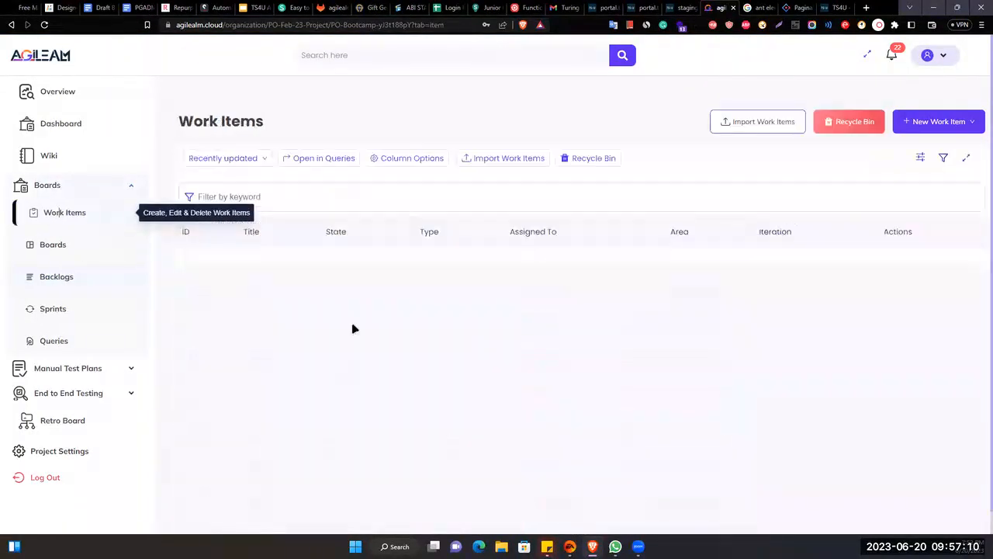
scroll(350, 319, "down", 2)
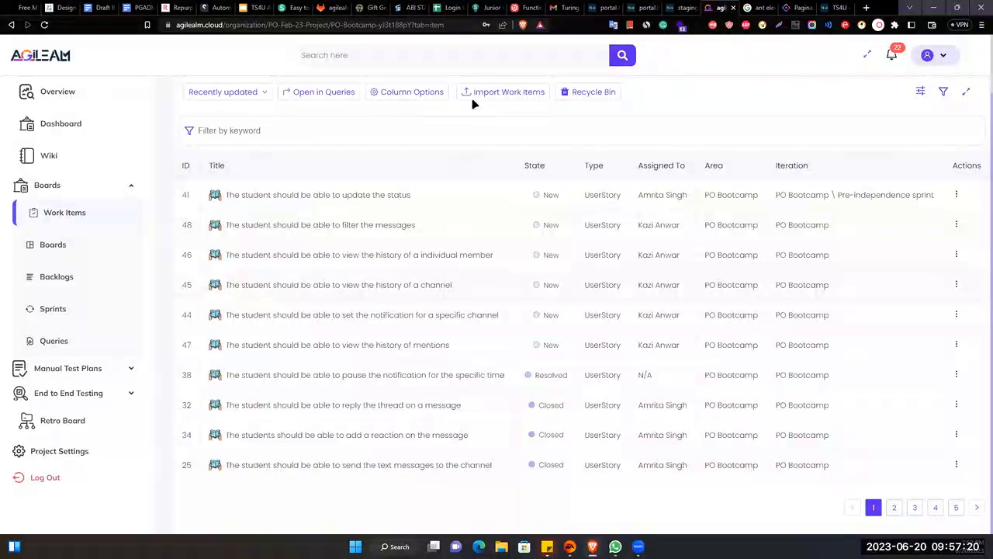
- Switch to TS4U Chat and examine the Mentors and Business Development channel, the channel lists and the meeting setup option
left_click(684, 7)
left_click(644, 8)
scroll(311, 343, "up", 8)
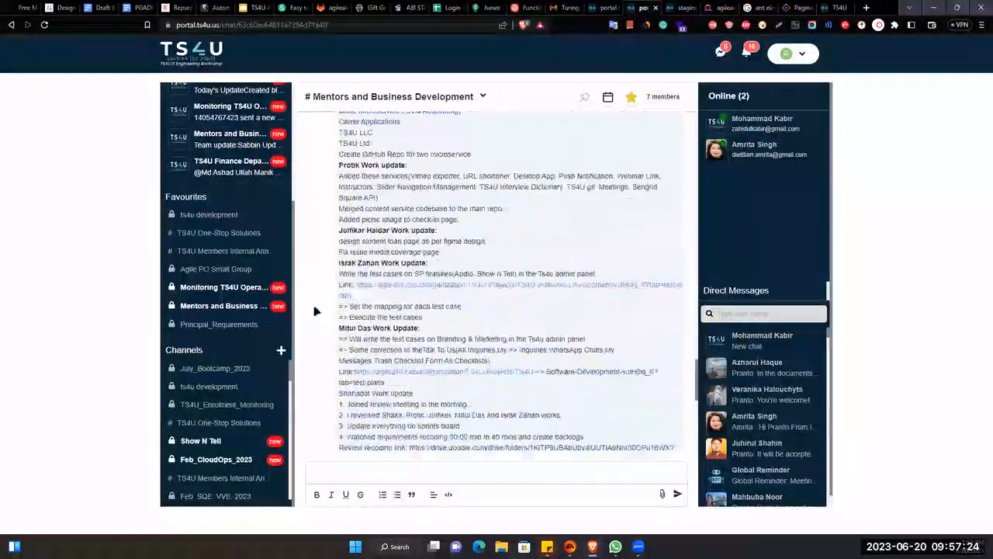
scroll(348, 339, "down", 12)
scroll(259, 412, "down", 2)
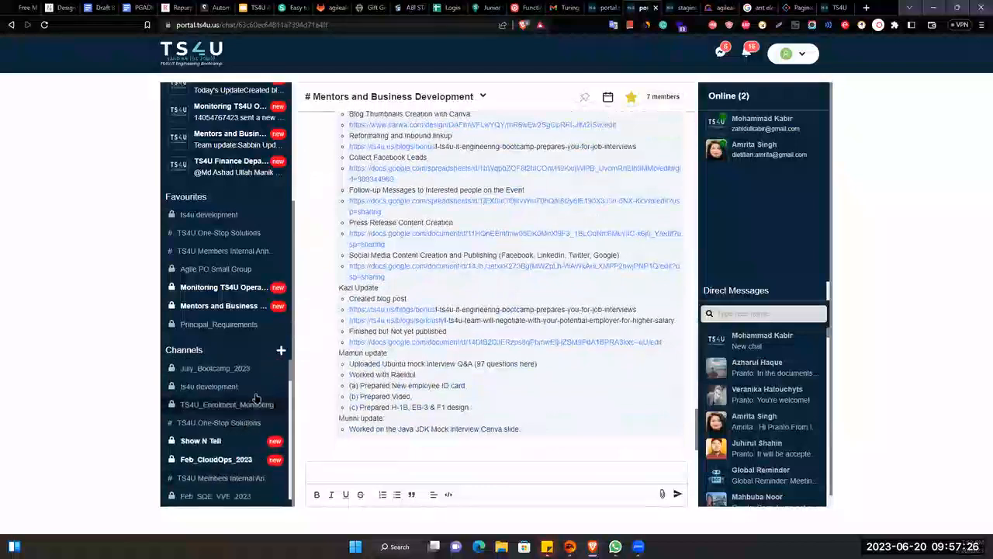
scroll(256, 394, "up", 4)
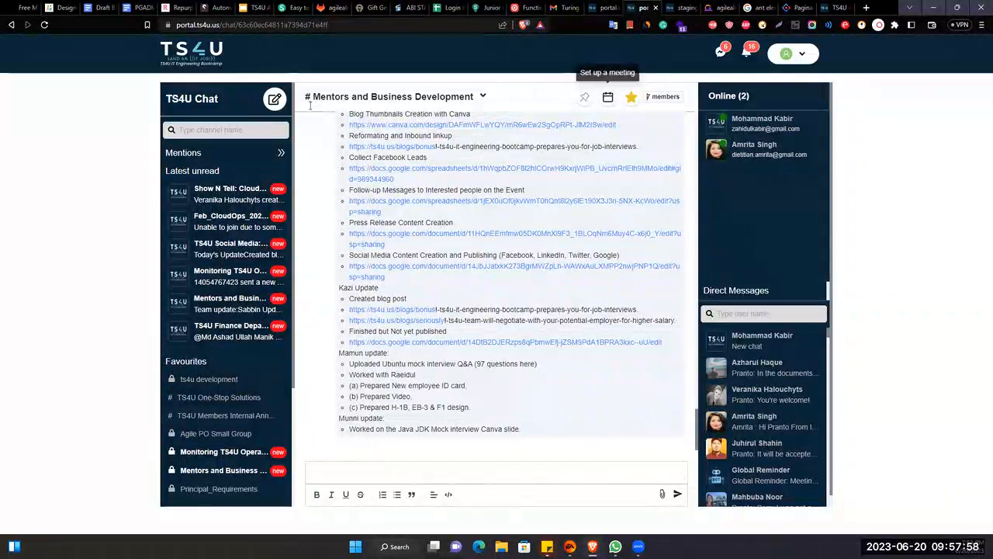
left_click(611, 99)
left_click(714, 75)
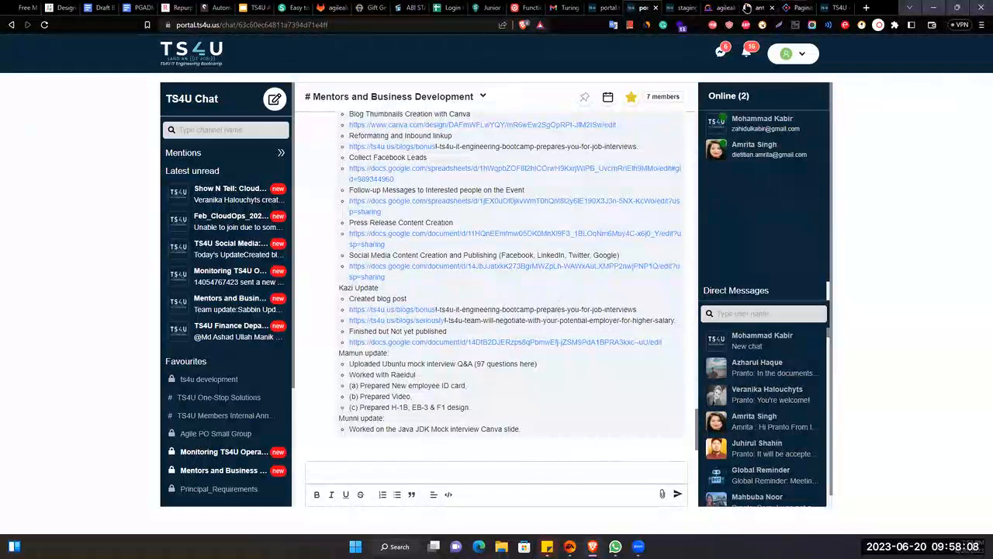
left_click(834, 7)
- Return to the product backlog in Agileam and switch its level from Epics to Features
left_click(720, 8)
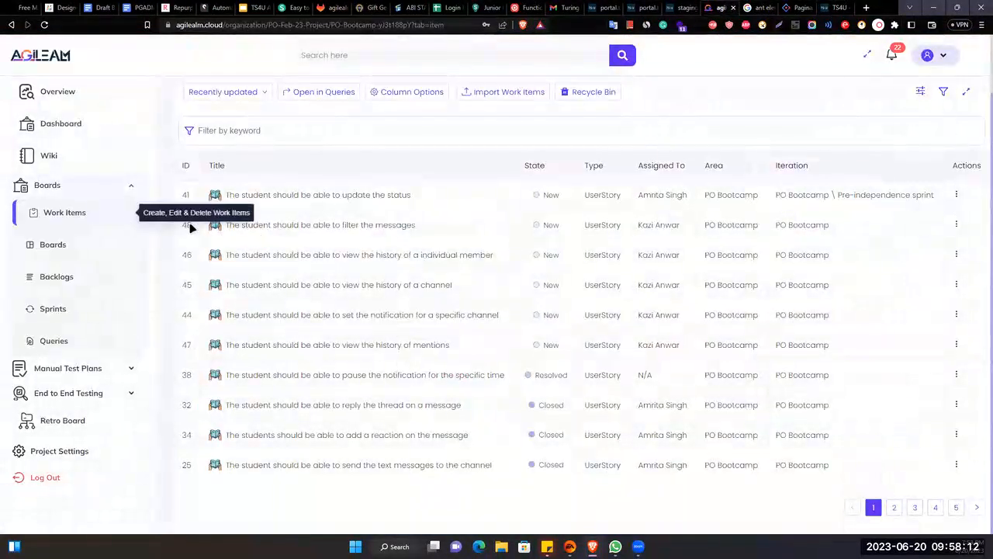
left_click(124, 281)
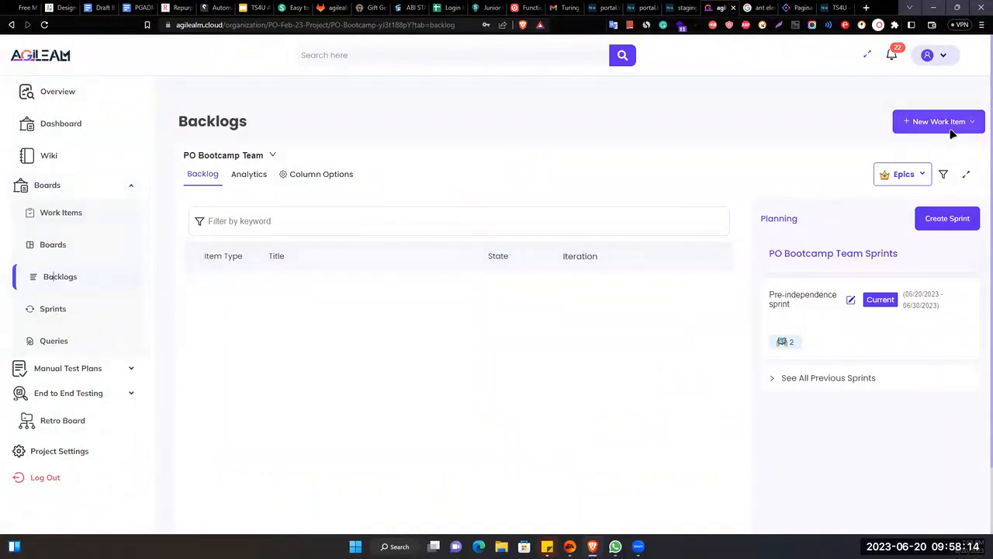
left_click(902, 174)
left_click(885, 208)
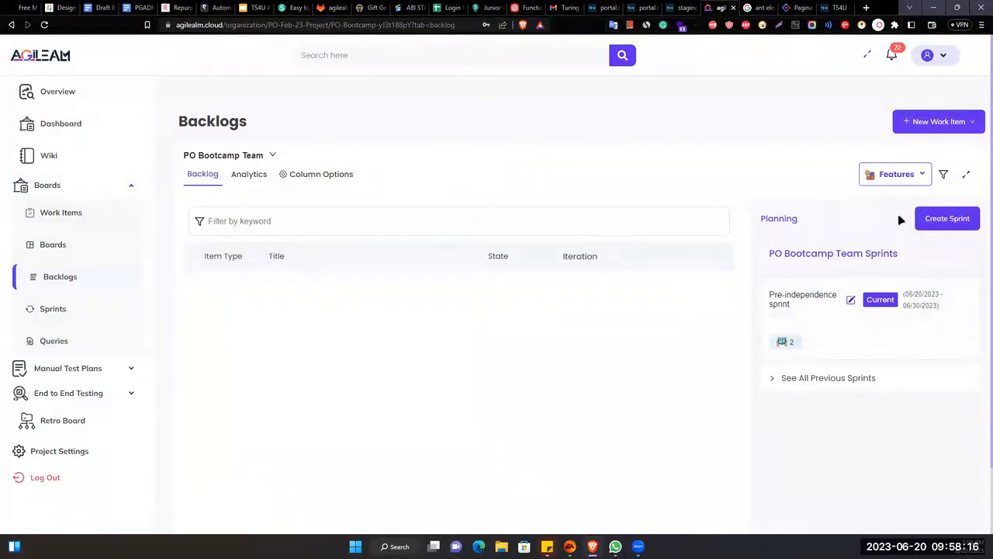
- Start a new feature work item and title it Chatbox
left_click(945, 124)
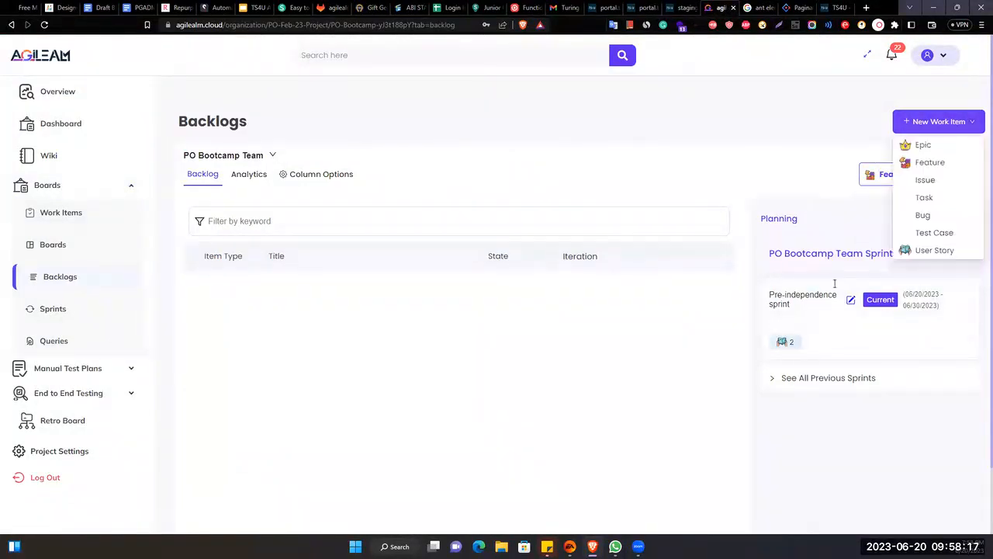
left_click(929, 163)
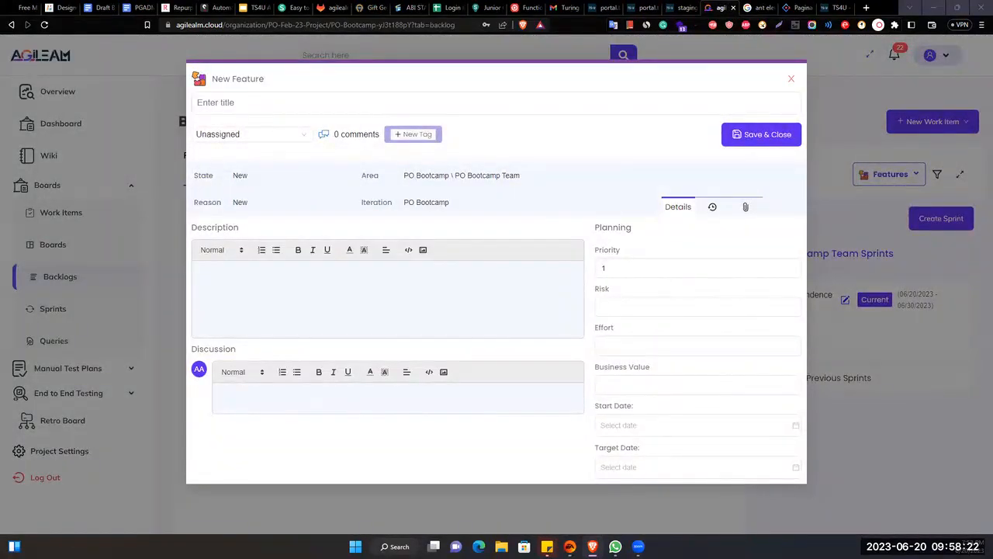
left_click(309, 113)
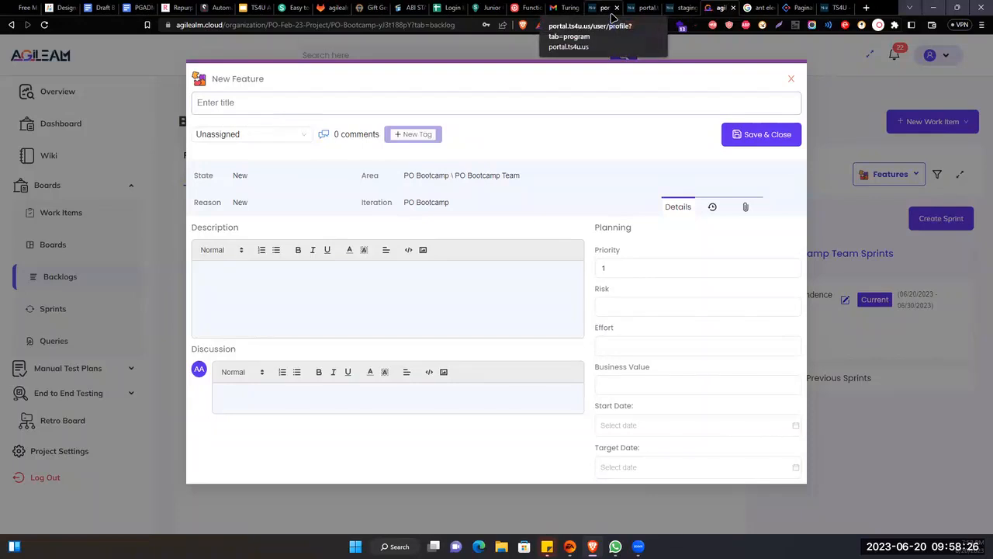
type("Chat")
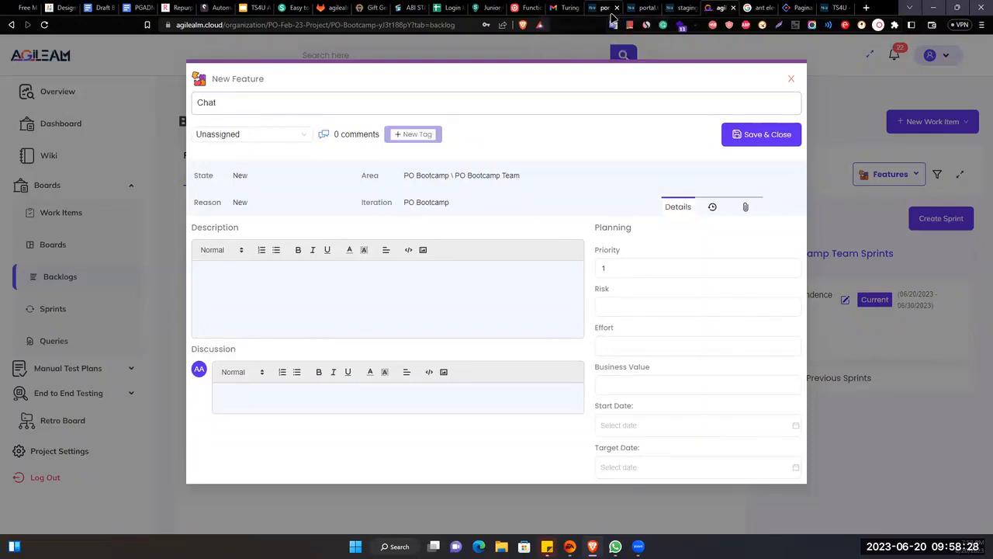
key("BackSpace")
key("BackSpace")
key("BackSpace")
type("TS")
key("BackSpace")
type("Chat")
left_click(223, 104)
key("BackSpace")
type("box")
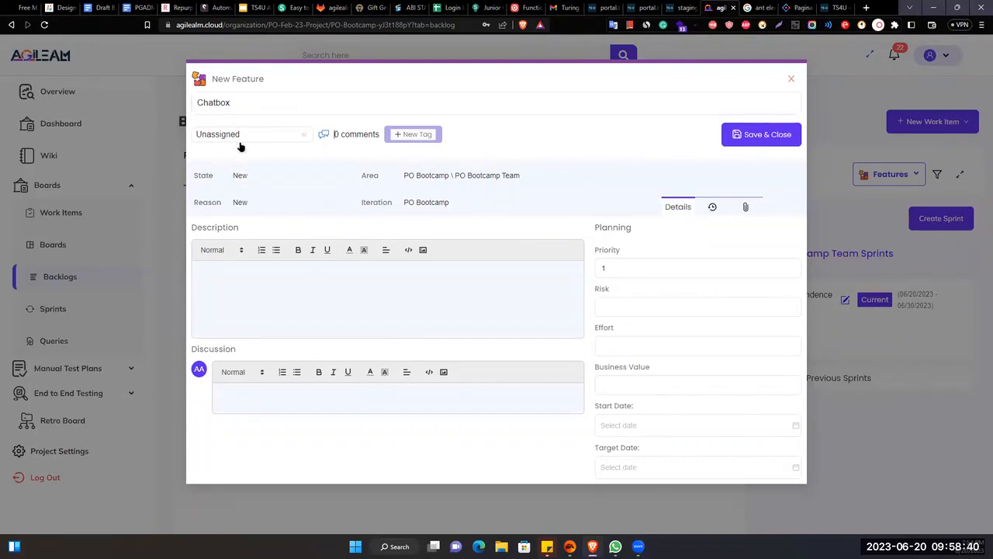
- Assign the Chatbox feature to a team member and start a bulleted list in its description
left_click(256, 135)
left_click(238, 168)
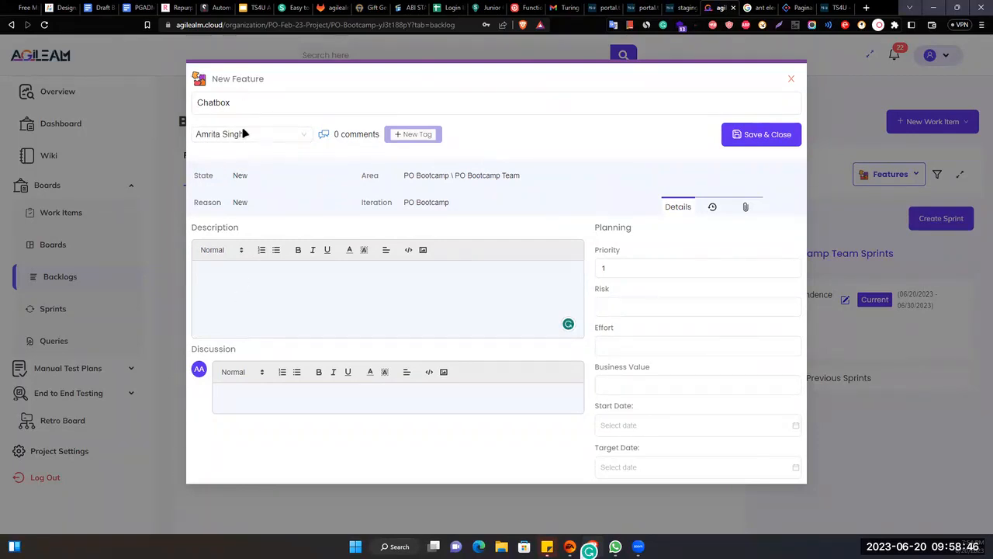
left_click(273, 250)
- Set the feature's risk to 1-High and its effort to 40h
left_click(644, 353)
left_click(614, 311)
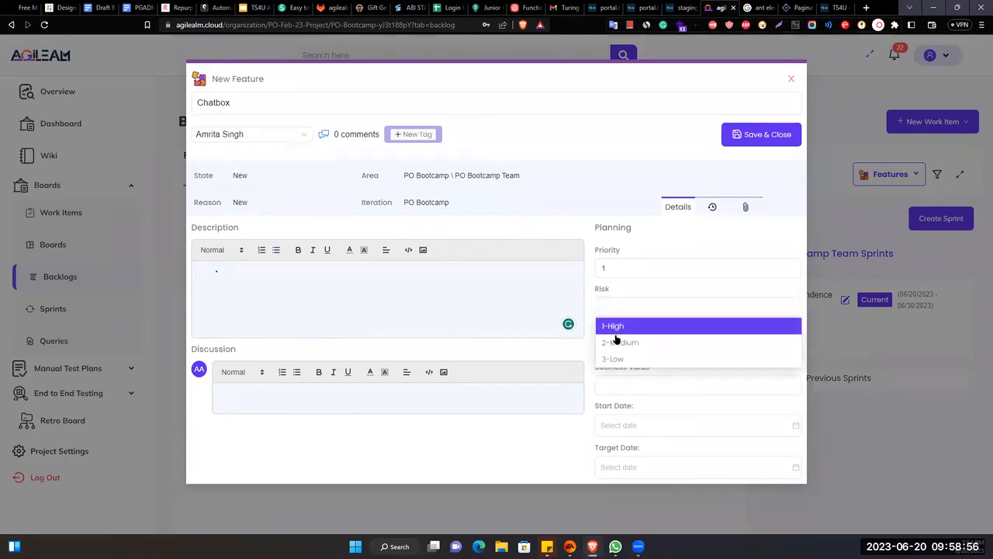
left_click(617, 326)
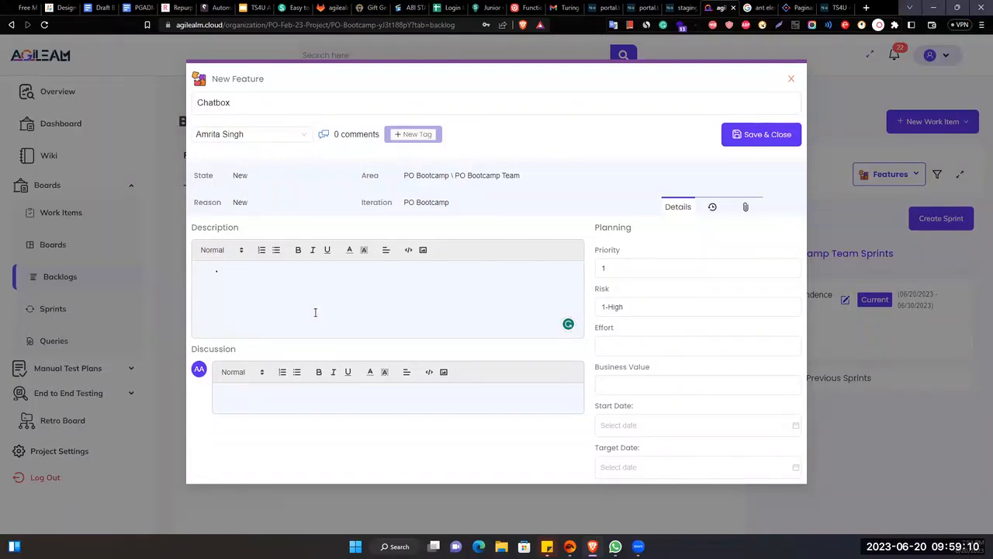
left_click(698, 346)
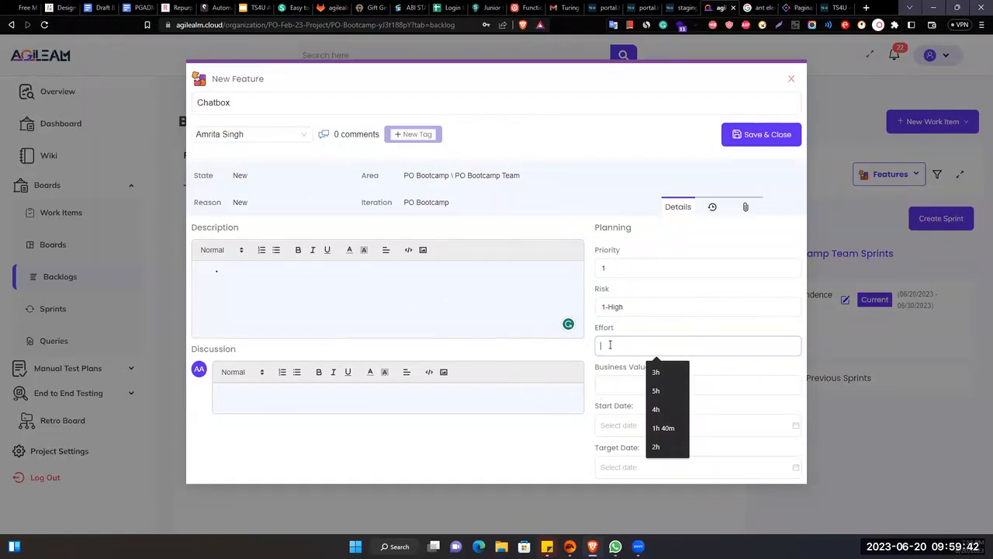
type("40h")
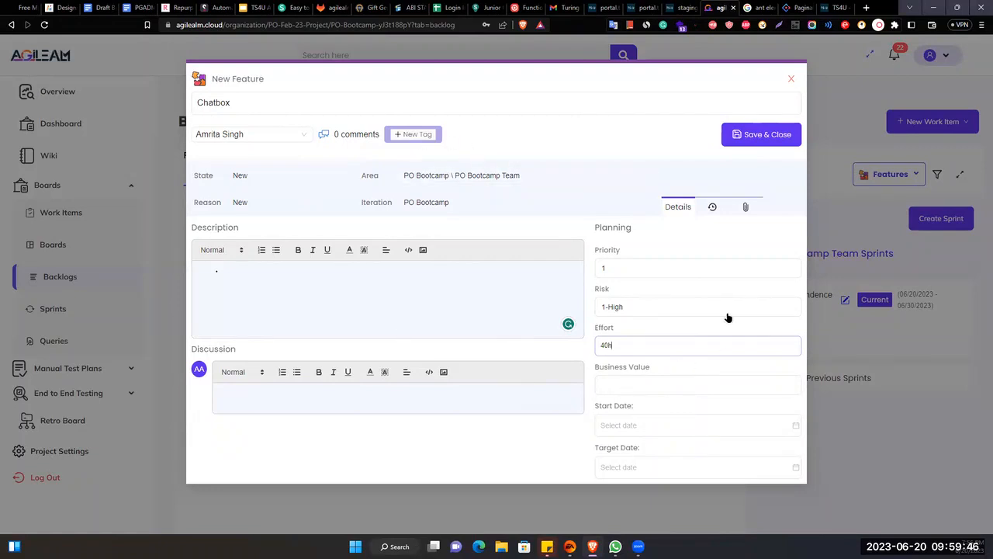
- Set the feature's start date to 2023-06-20 and its target date to 2023-06-30
left_click(658, 424)
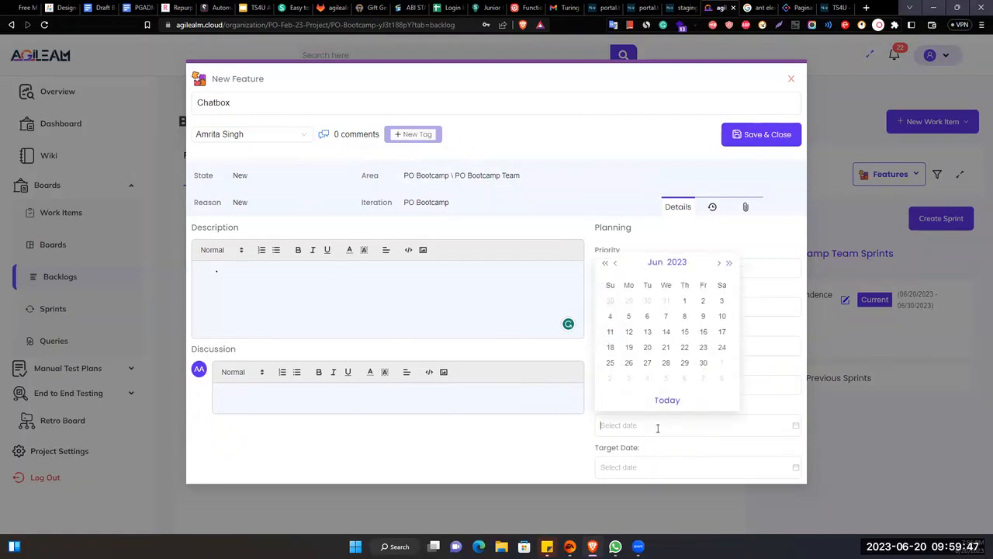
left_click(647, 347)
left_click(649, 466)
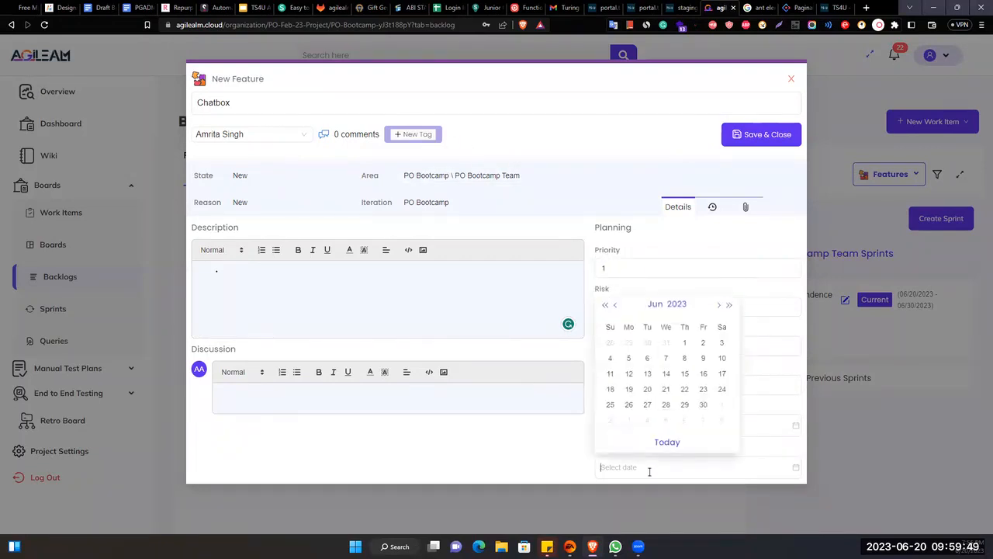
left_click(703, 404)
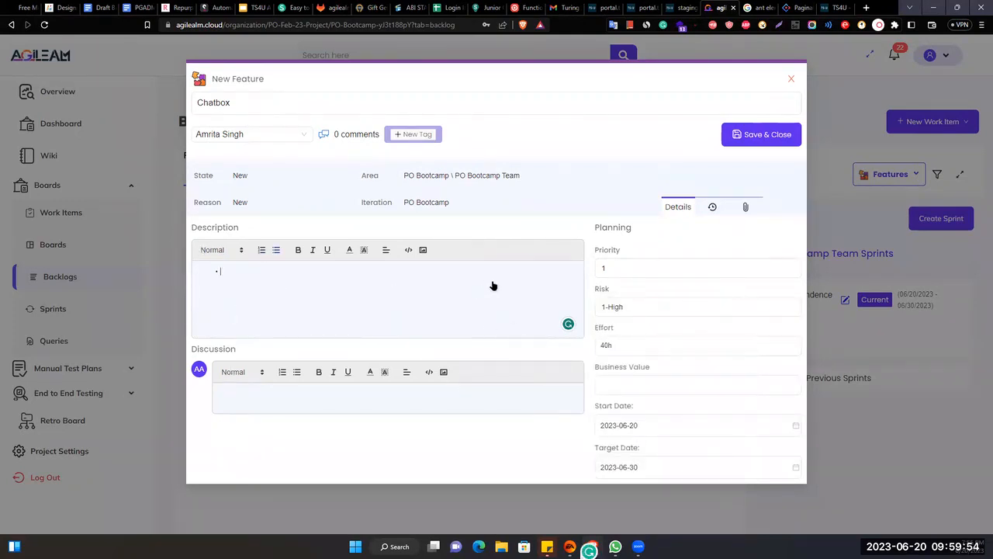
- Check the new feature's history and attachments sections, and save and close the feature
left_click(714, 204)
left_click(743, 206)
left_click(711, 205)
left_click(679, 206)
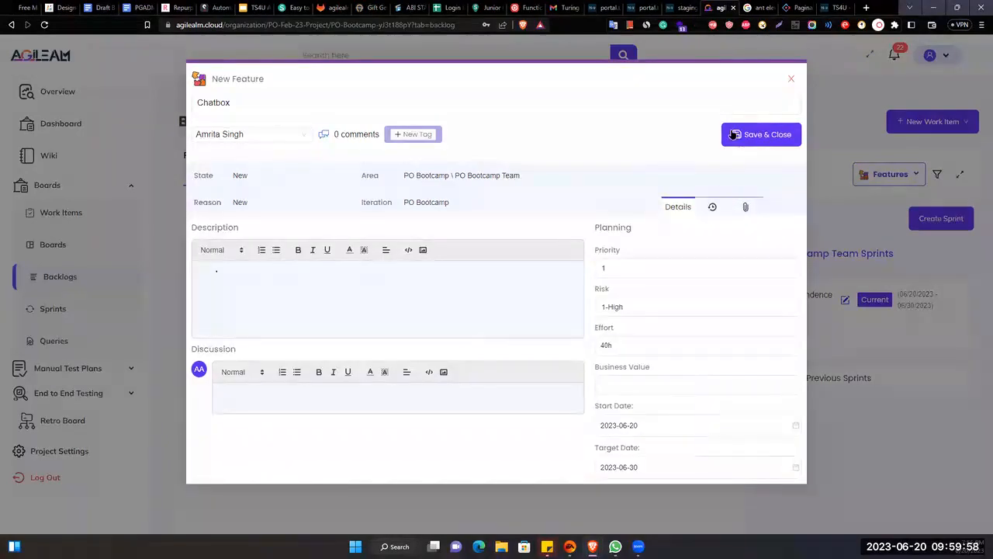
left_click(732, 131)
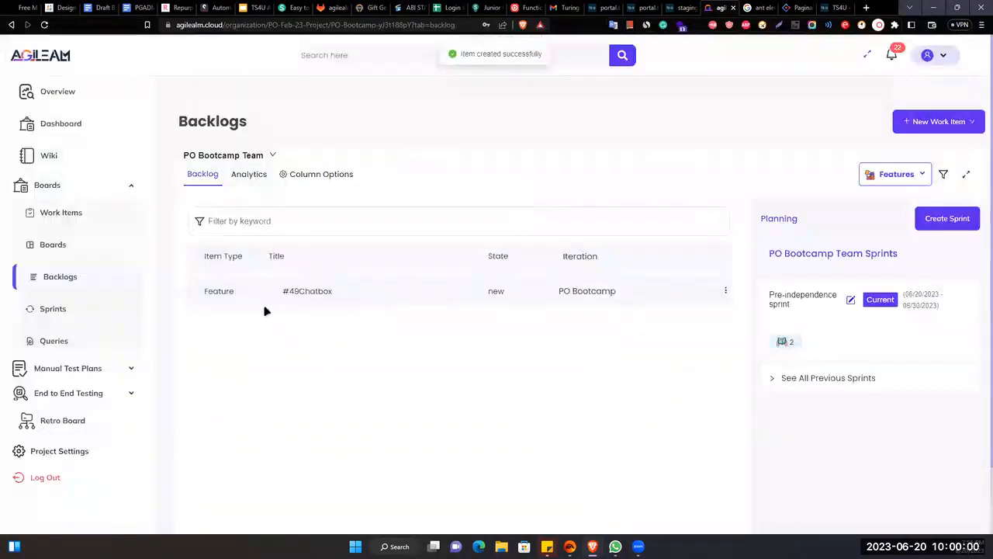
- Open the Chatbox feature's links and add the story "Student should be able to send a file to the another member" as a child
left_click(373, 291)
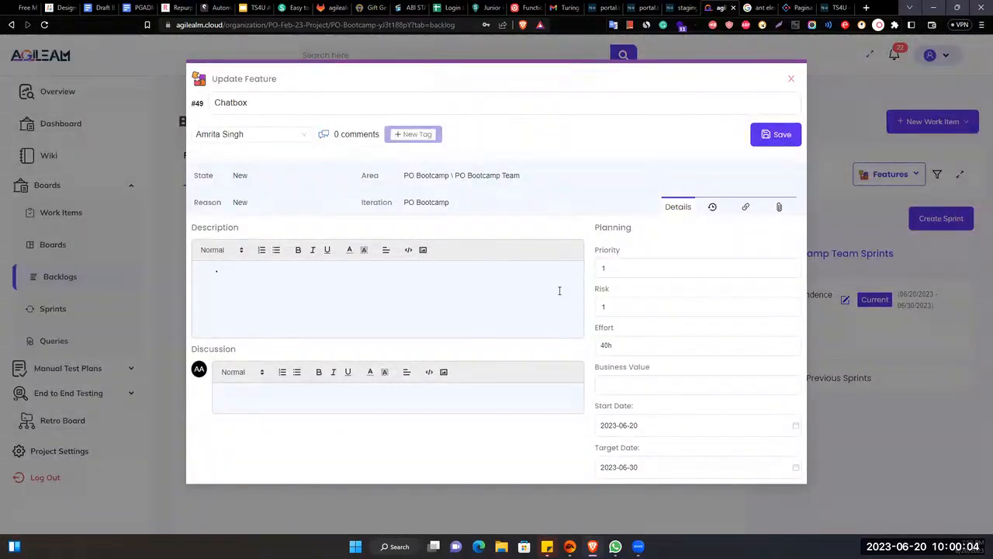
left_click(745, 208)
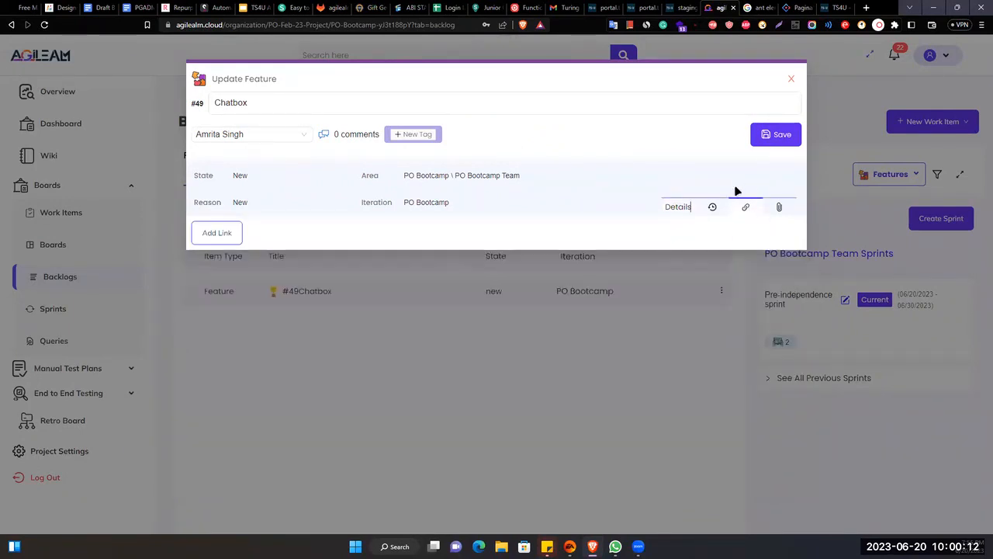
left_click(204, 232)
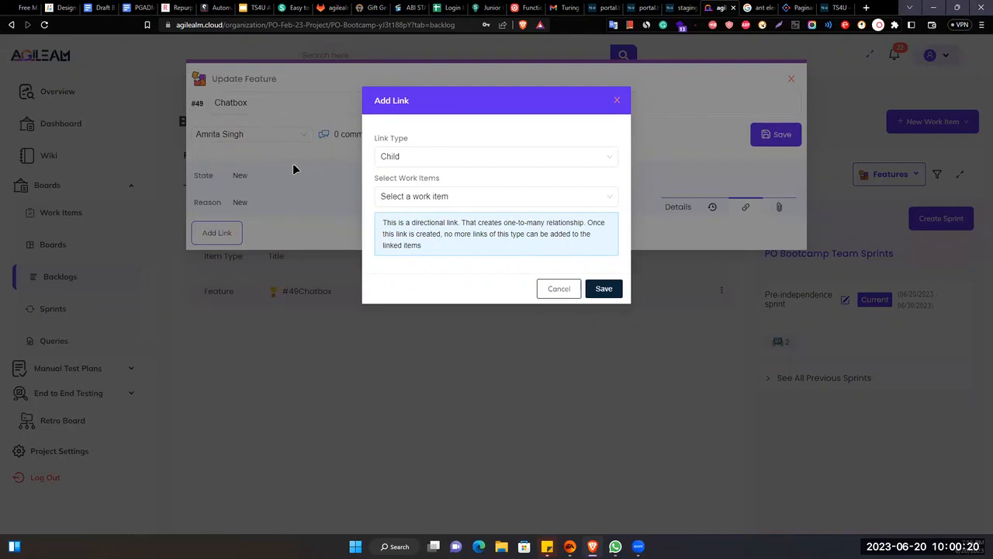
left_click(449, 197)
scroll(488, 264, "down", 10)
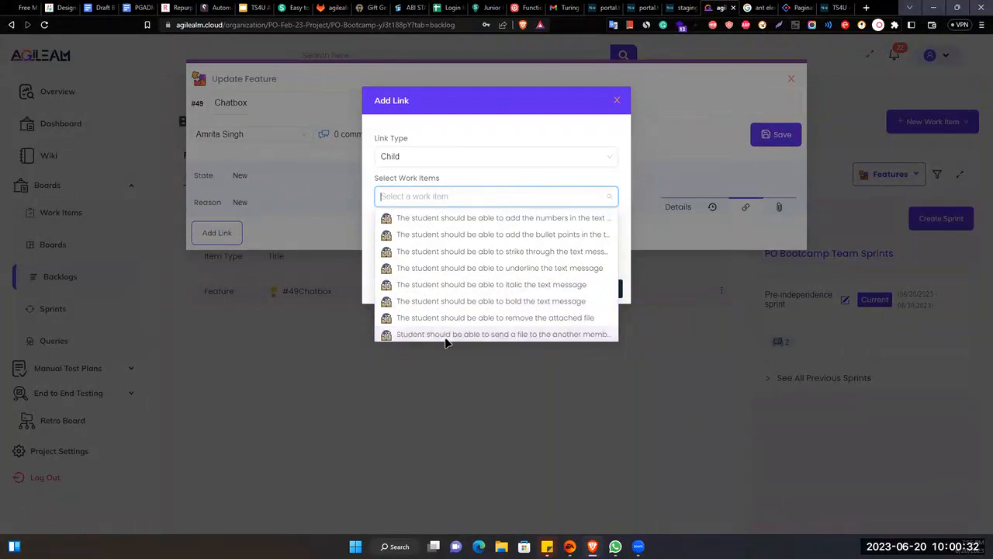
left_click(541, 333)
left_click(599, 289)
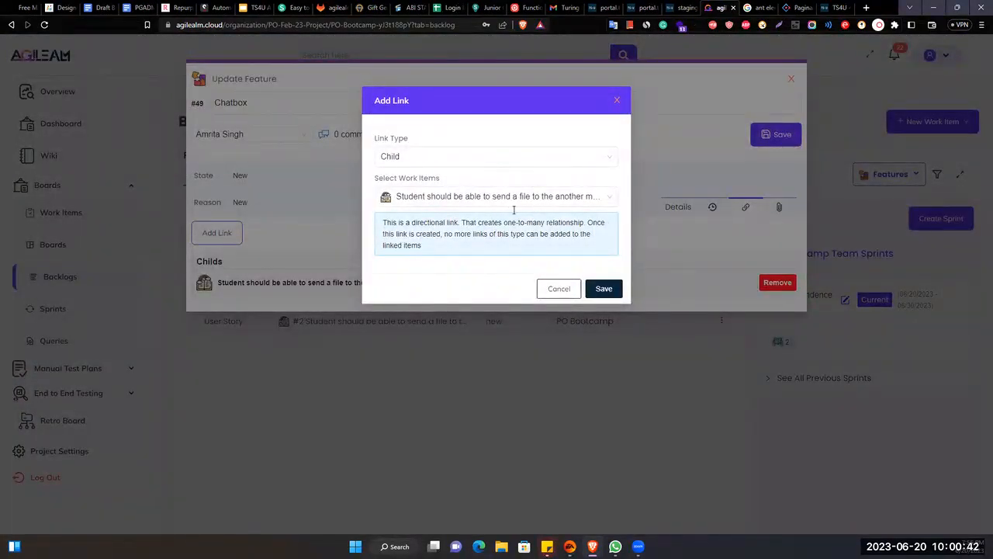
- Link the stories for removing the attached file and bolding the text message as children of the Chatbox feature
left_click(519, 190)
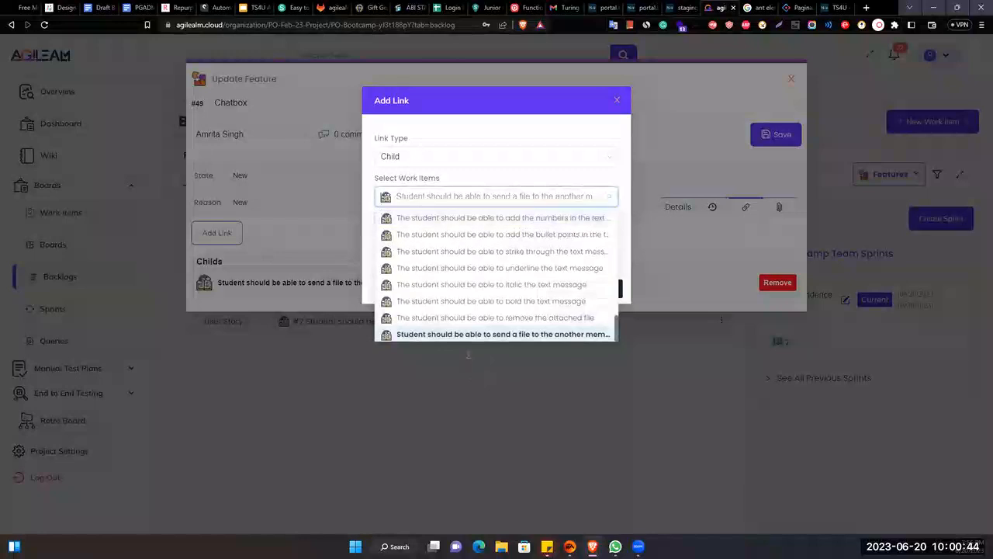
left_click(528, 315)
left_click(602, 289)
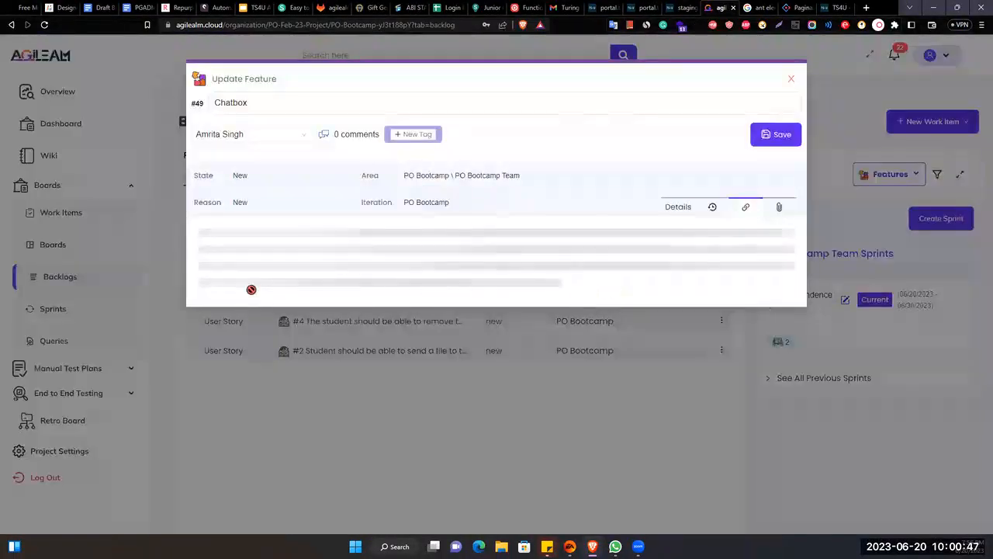
left_click(220, 235)
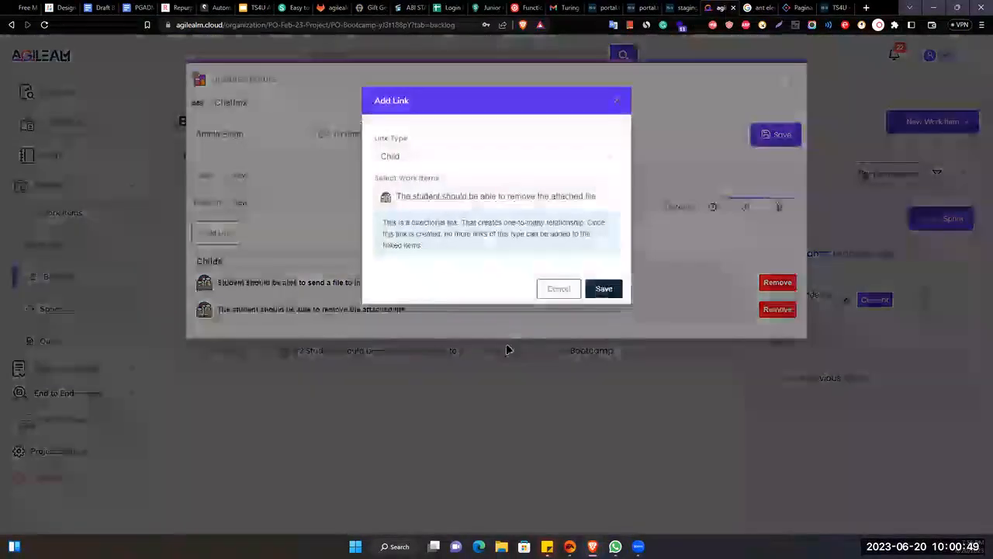
left_click(496, 196)
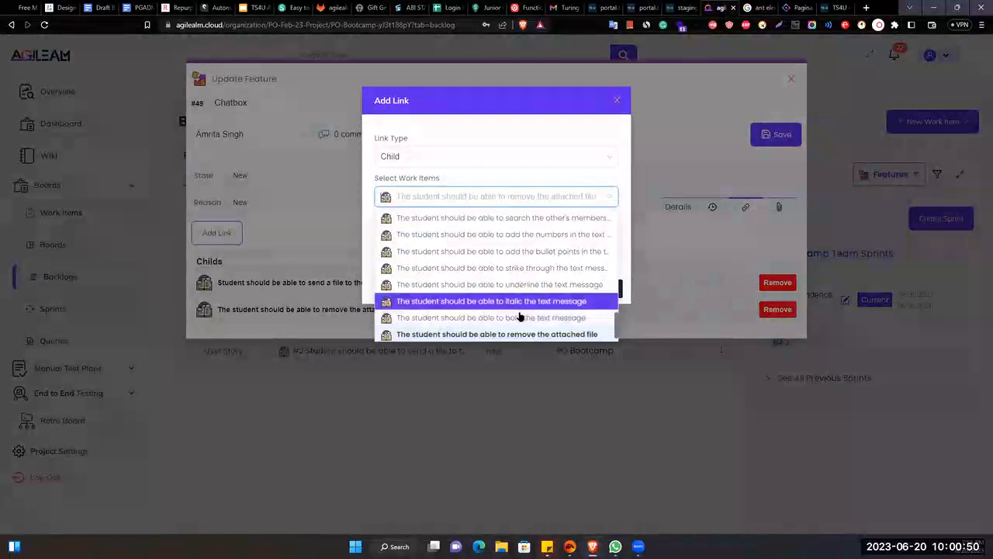
left_click(525, 317)
left_click(605, 291)
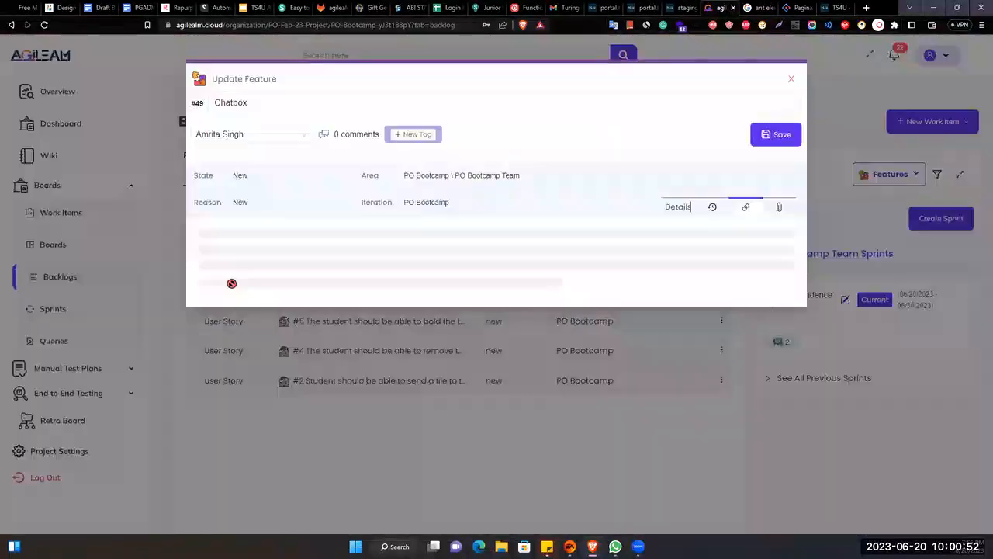
- Add the stories for italicizing and underlining the text message as children of the Chatbox feature
left_click(229, 234)
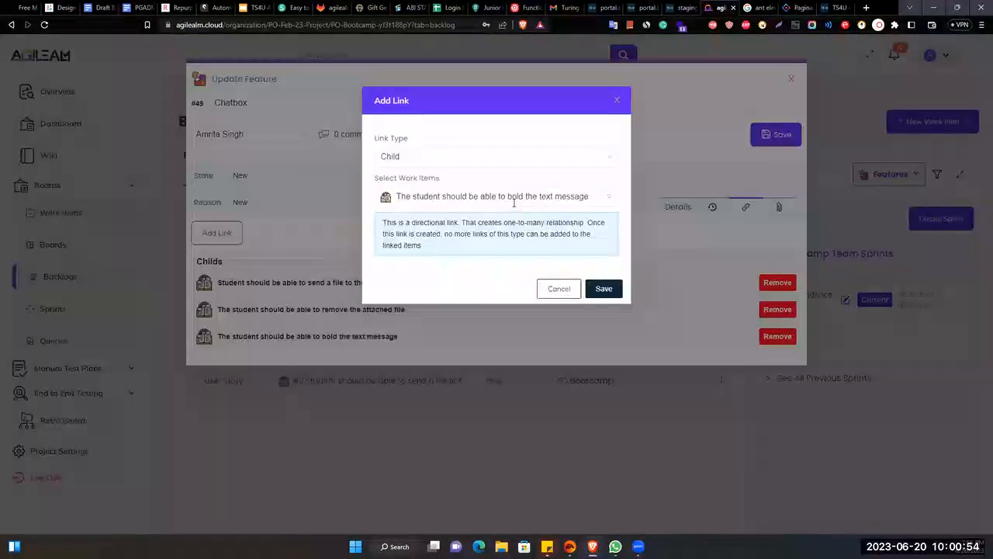
left_click(514, 196)
left_click(550, 321)
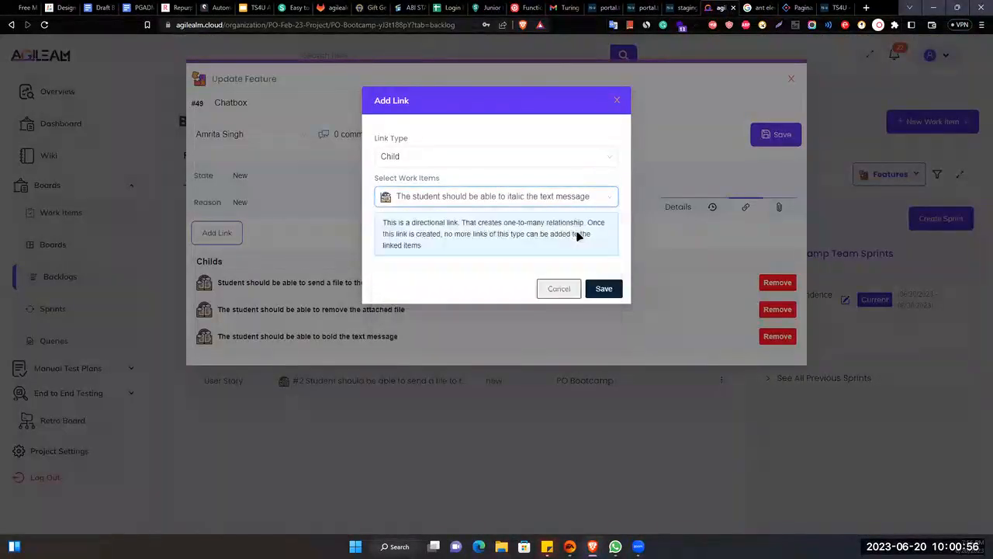
left_click(603, 287)
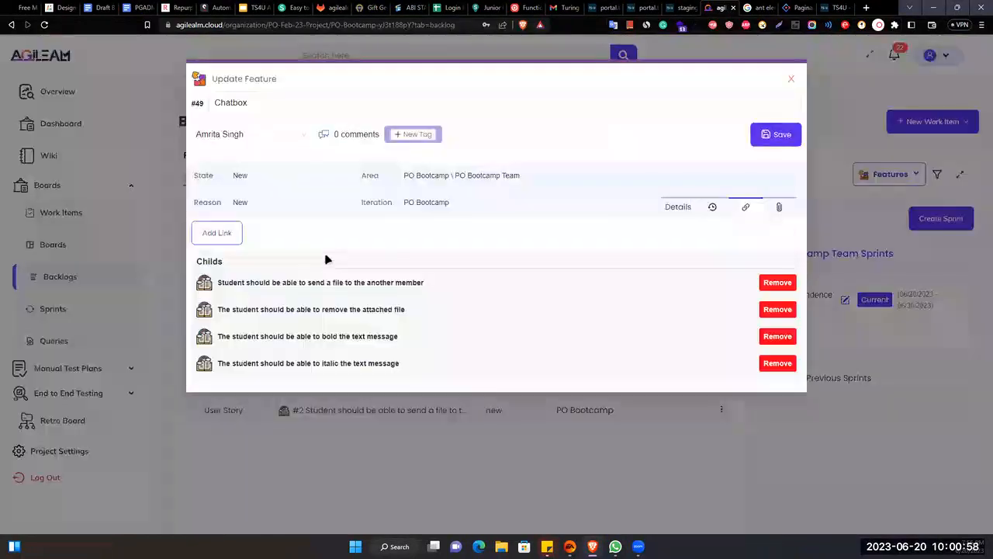
left_click(232, 236)
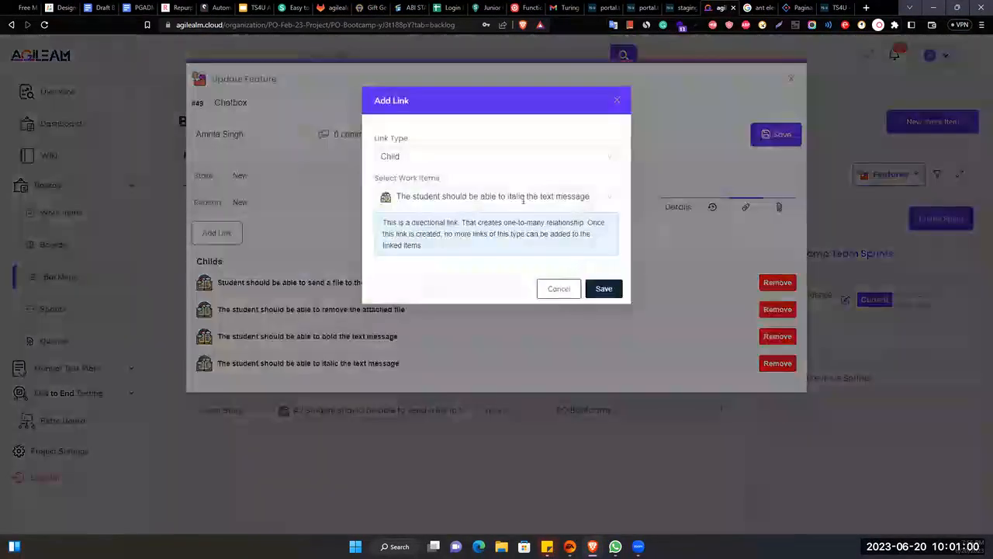
left_click(515, 196)
left_click(541, 319)
left_click(604, 289)
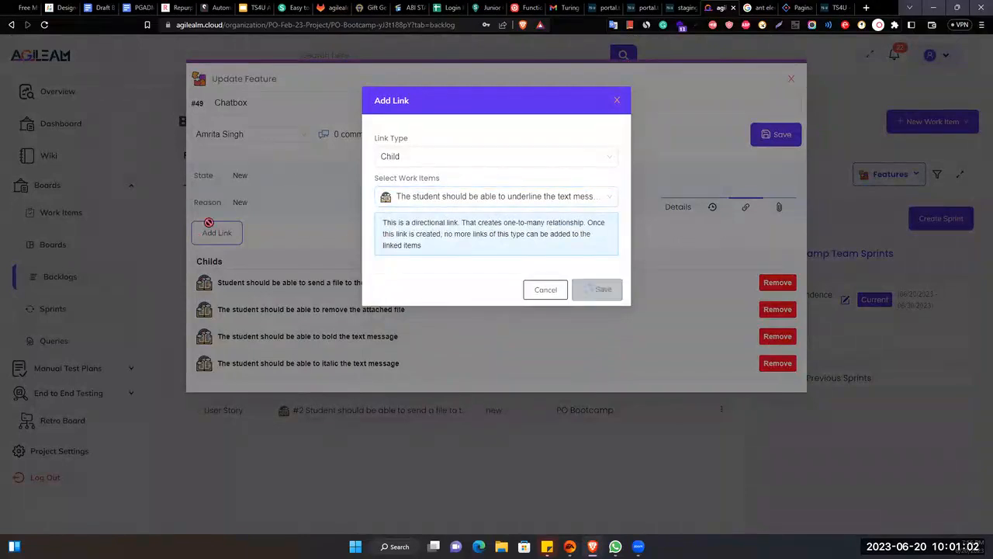
- Link the strike-through story and the bullet points story to the Chatbox feature as children
left_click(216, 233)
left_click(486, 196)
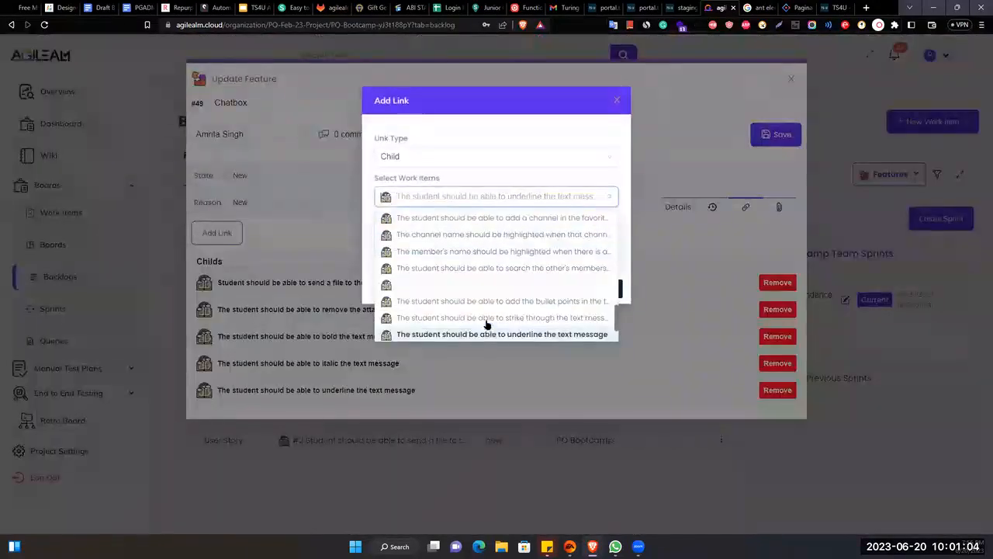
left_click(456, 317)
left_click(605, 287)
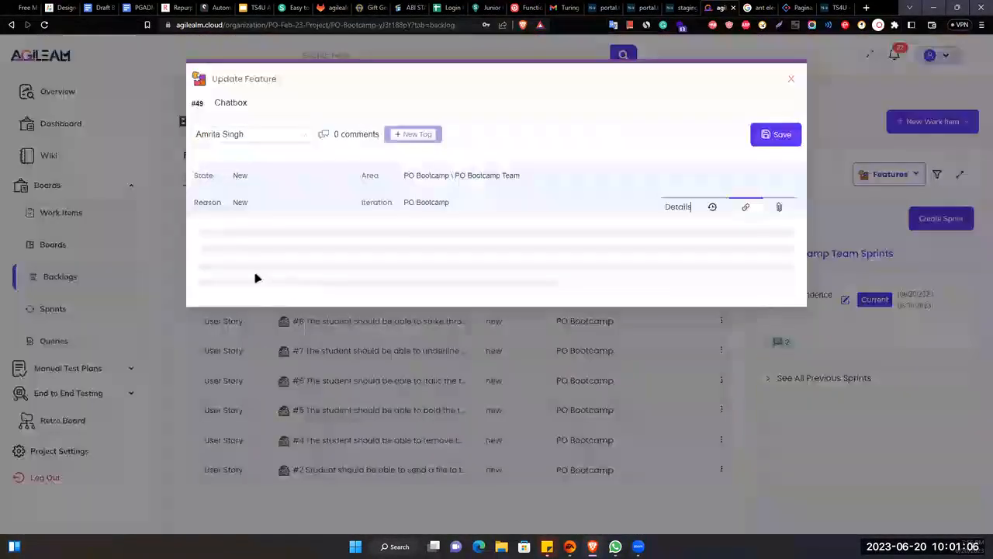
left_click(227, 234)
left_click(516, 197)
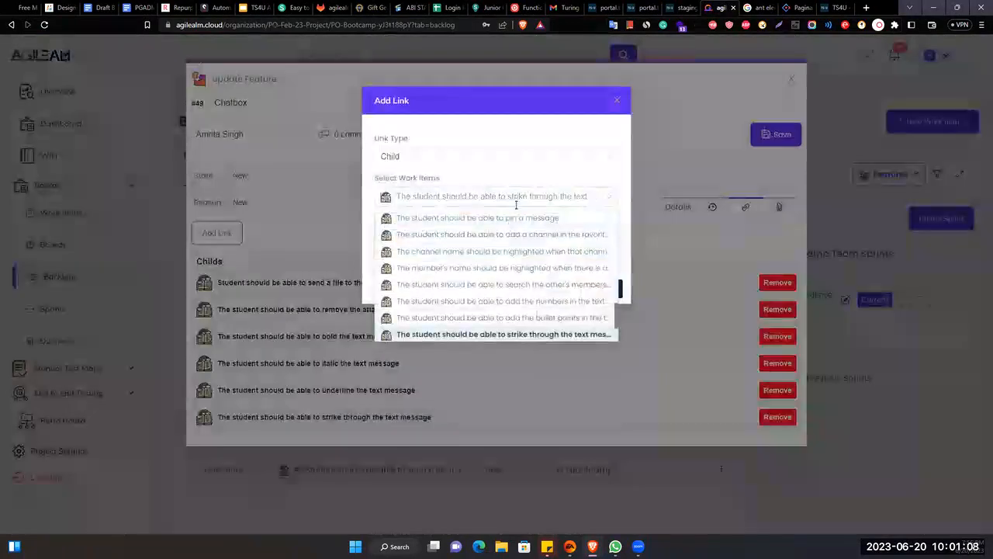
left_click(547, 306)
left_click(600, 290)
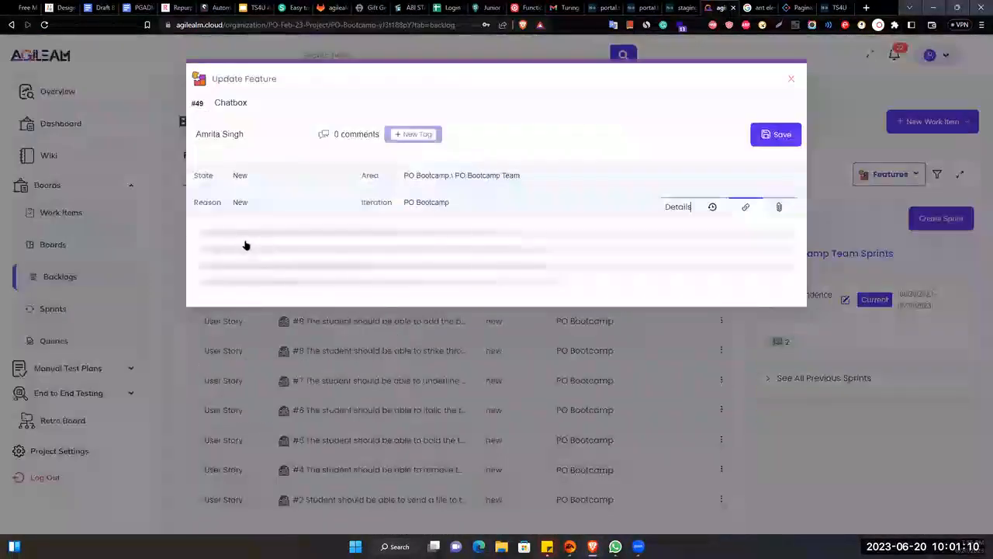
- Link the story about adding numbers in the text messages as a child of the Chatbox feature
left_click(227, 234)
left_click(510, 198)
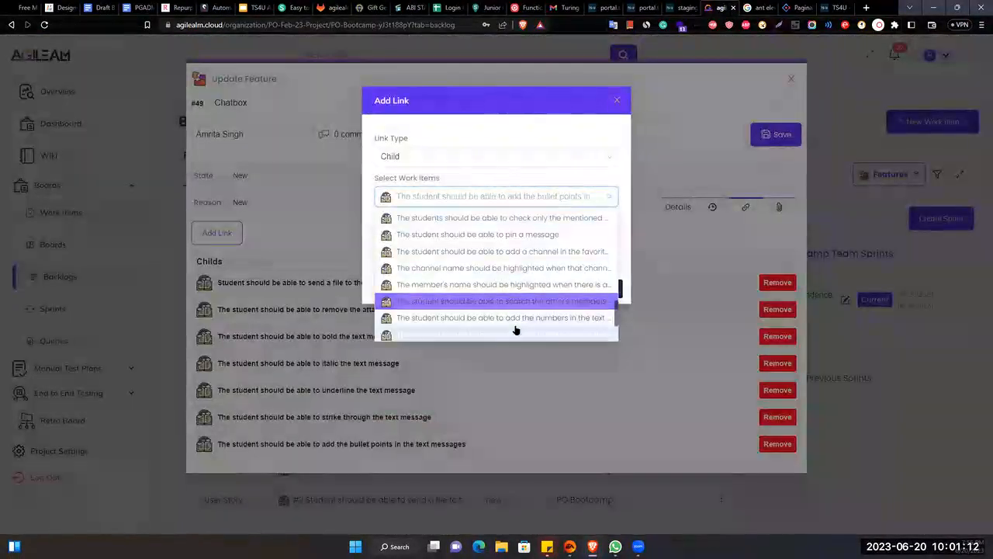
left_click(543, 318)
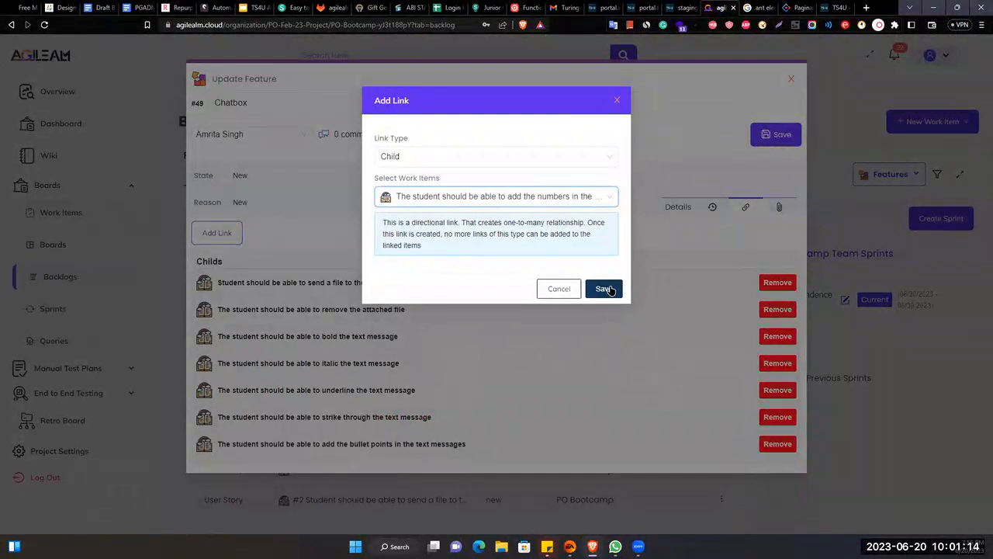
left_click(605, 288)
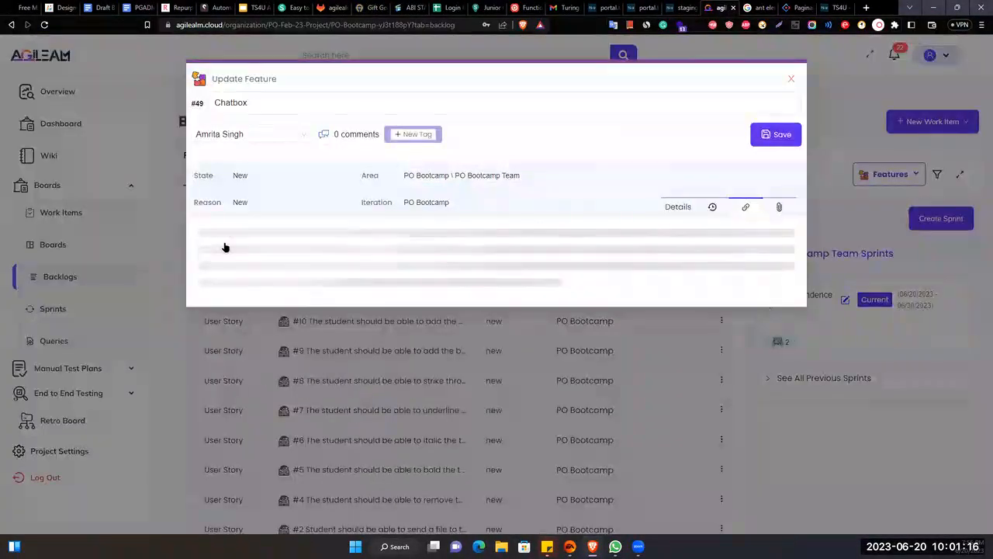
left_click(224, 234)
left_click(498, 199)
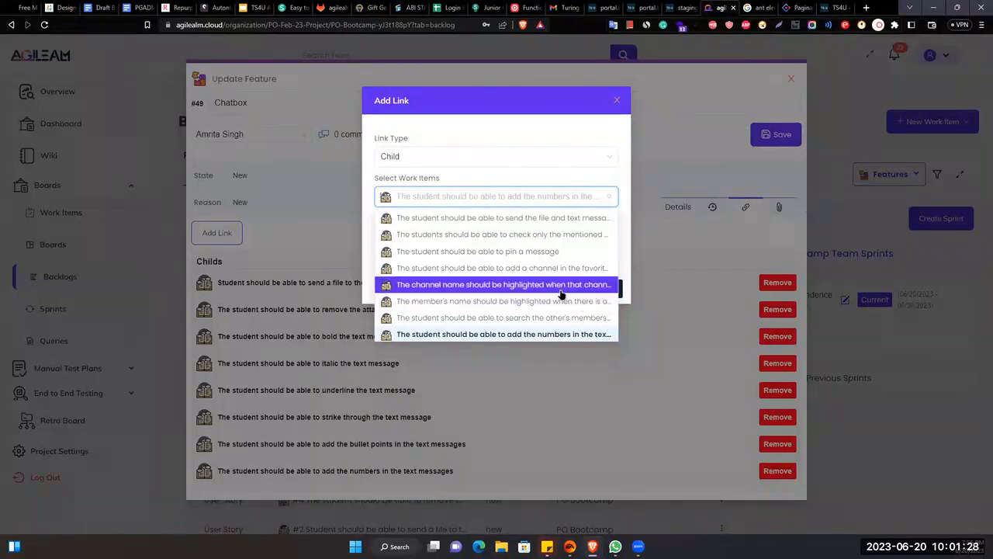
left_click(487, 188)
left_click(590, 288)
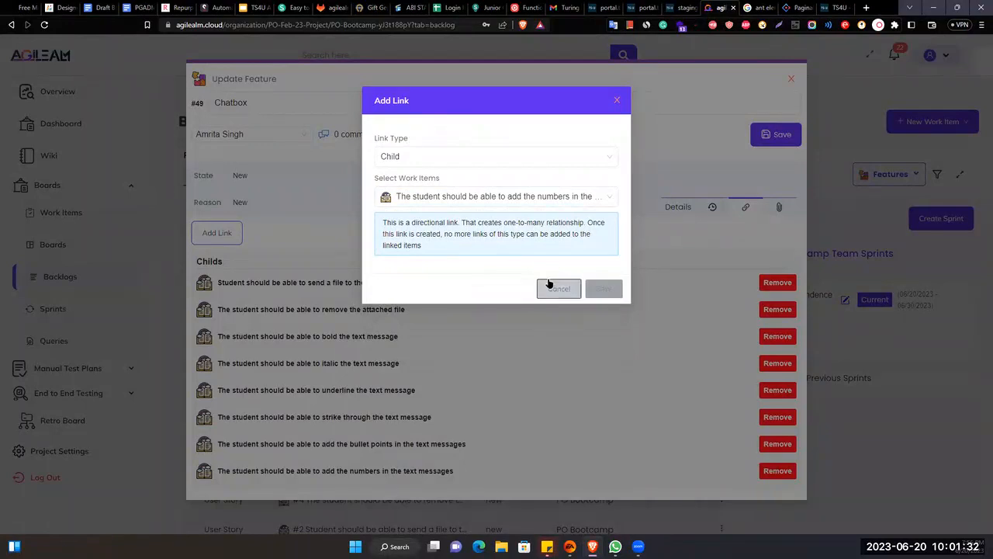
left_click(549, 289)
- Save the Chatbox feature, dismiss the error notification, and close the feature to return to the backlog
left_click(779, 140)
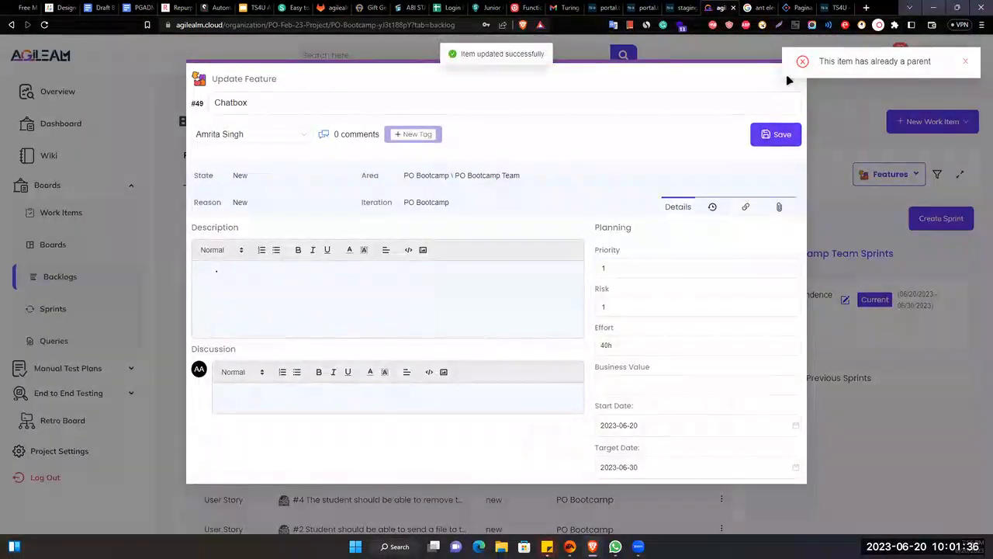
left_click(966, 62)
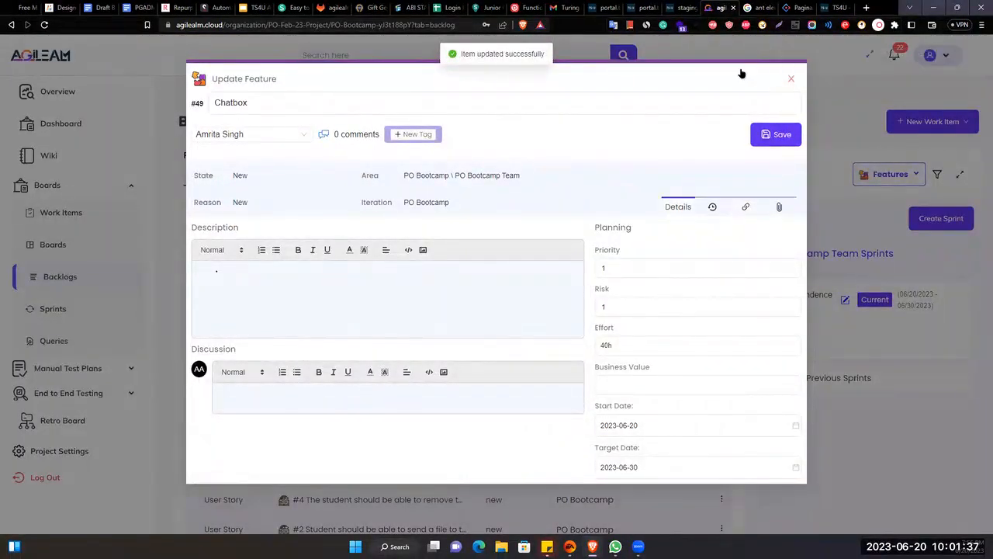
left_click(788, 81)
scroll(310, 365, "down", 1)
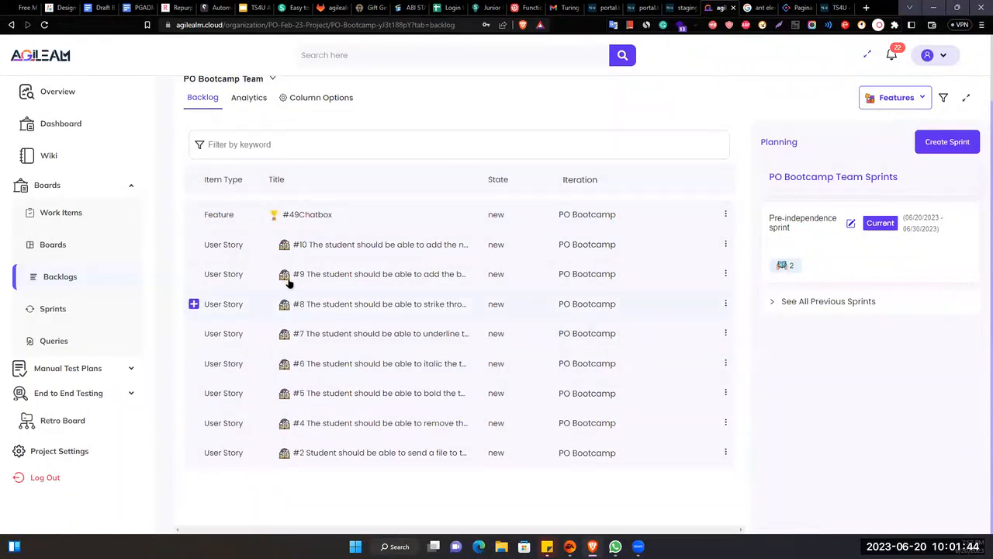
- Look through the project's work items list and Kanban board, and open the sprints page for PO Bootcamp Team
left_click(54, 212)
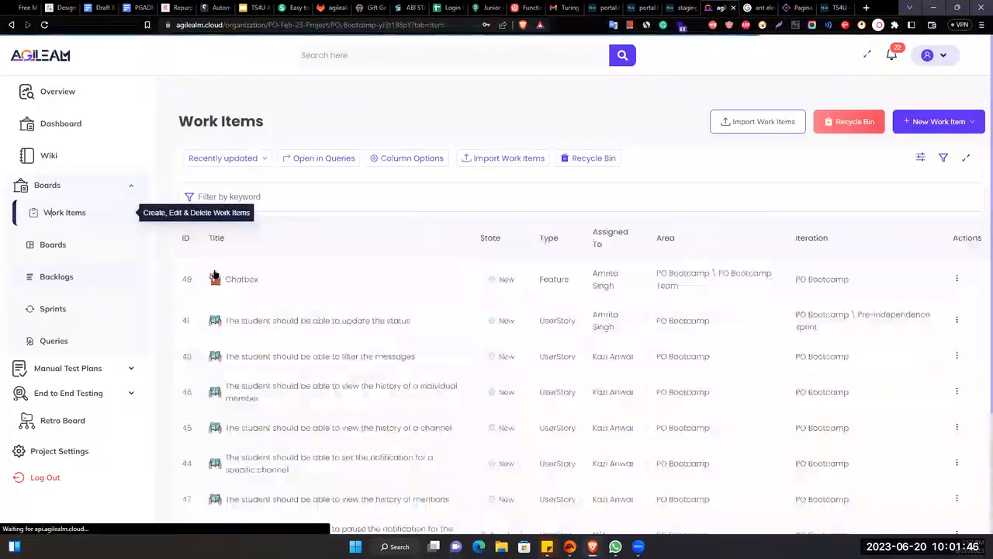
scroll(451, 268, "down", 1)
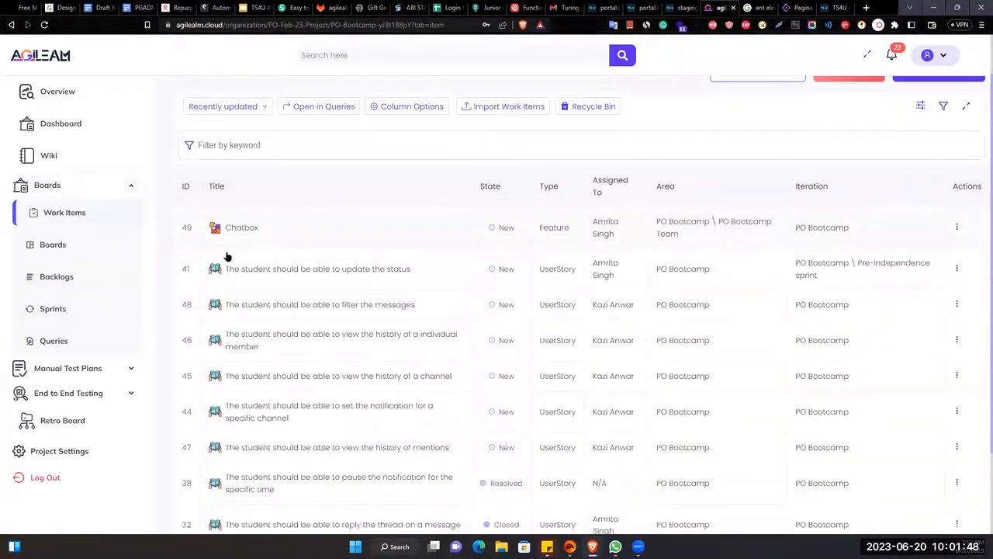
left_click(61, 277)
left_click(56, 259)
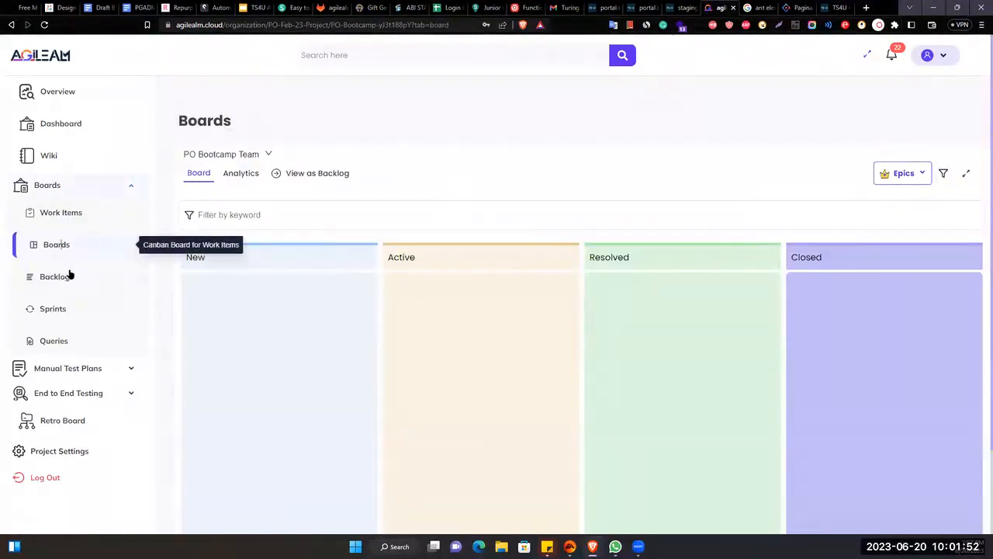
left_click(63, 278)
left_click(54, 320)
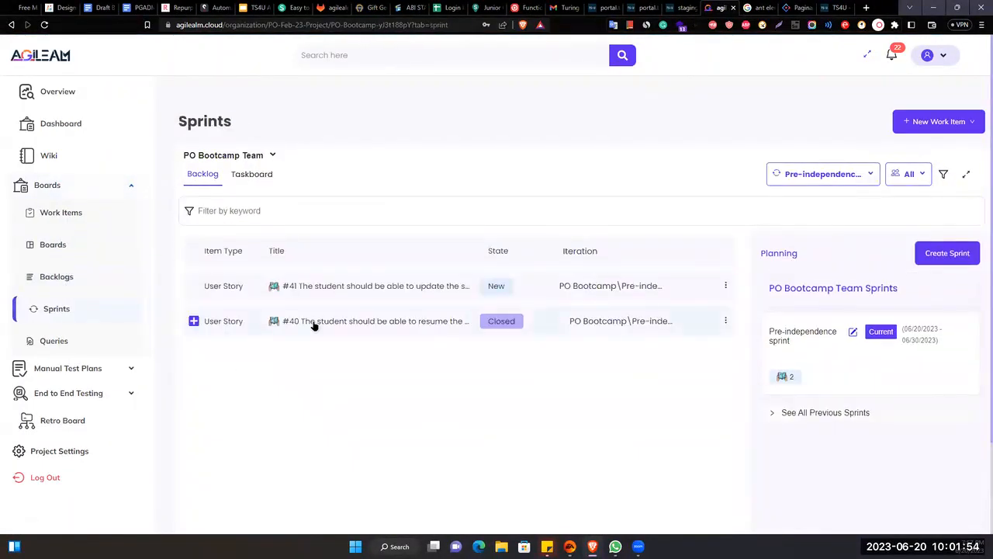